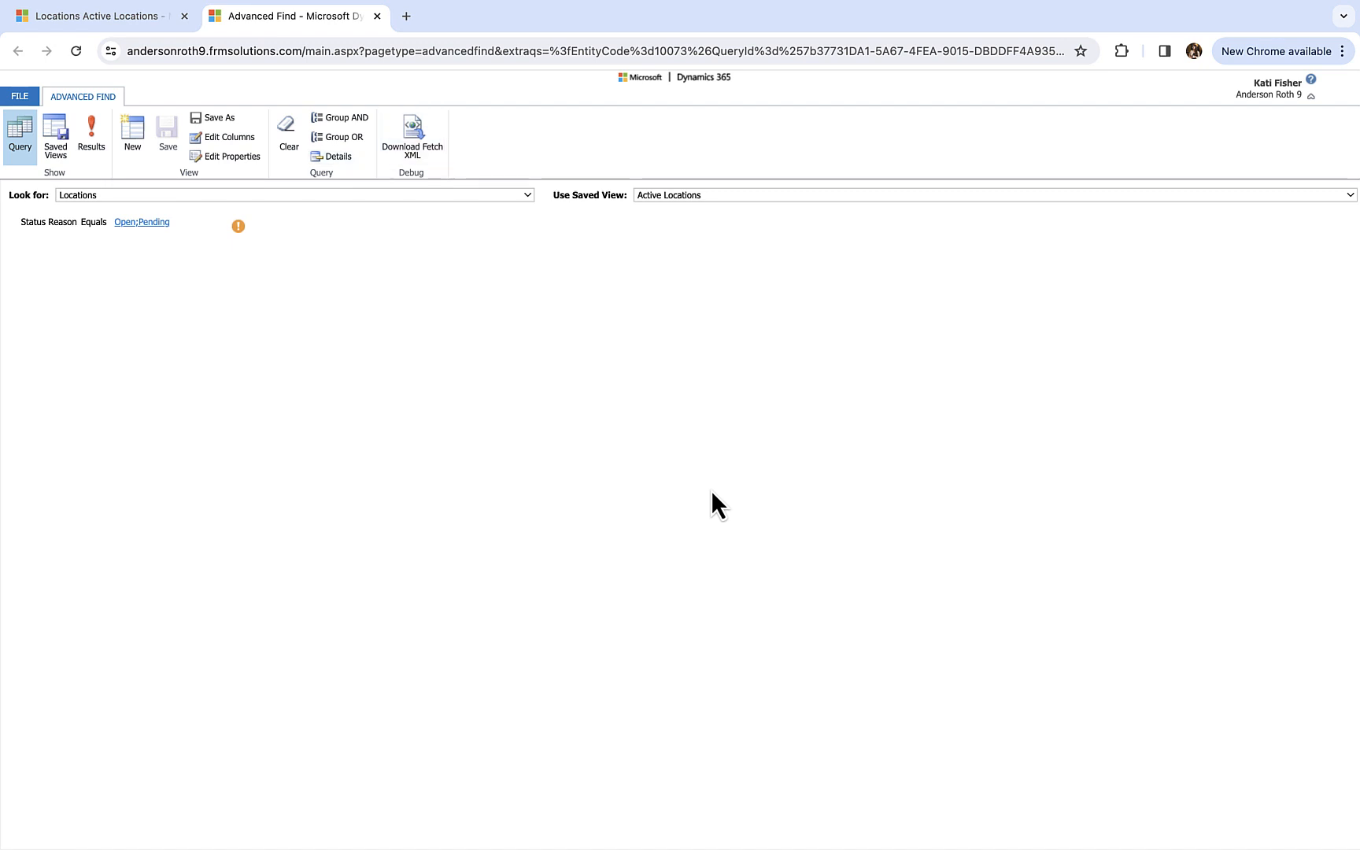
- Start a new Locations query with the condition State Equals AK
{"action": "left_click", "coordinate": [701, 195]}
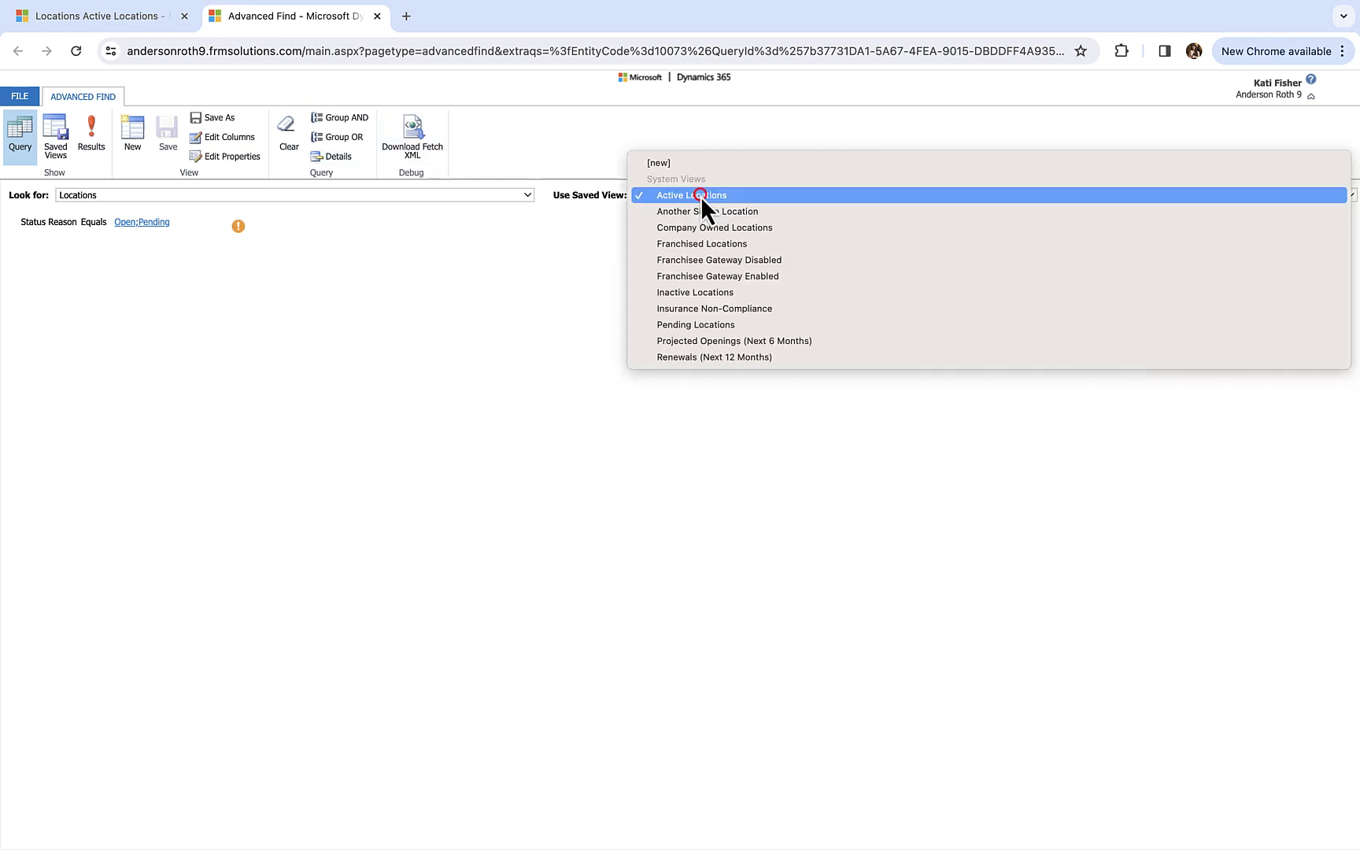
{"action": "left_click", "coordinate": [699, 165]}
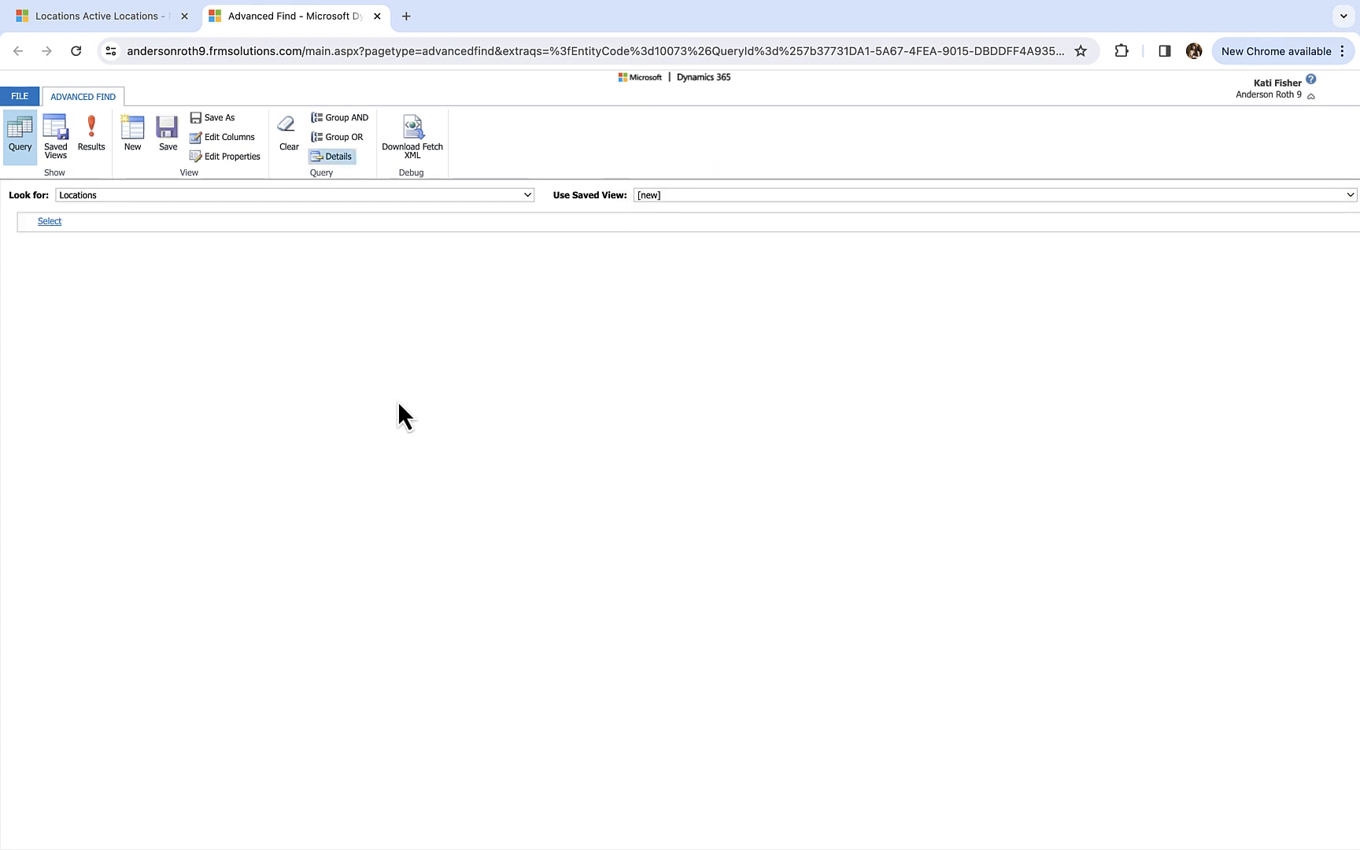
{"action": "left_click", "coordinate": [50, 222]}
{"action": "left_click", "coordinate": [61, 221]}
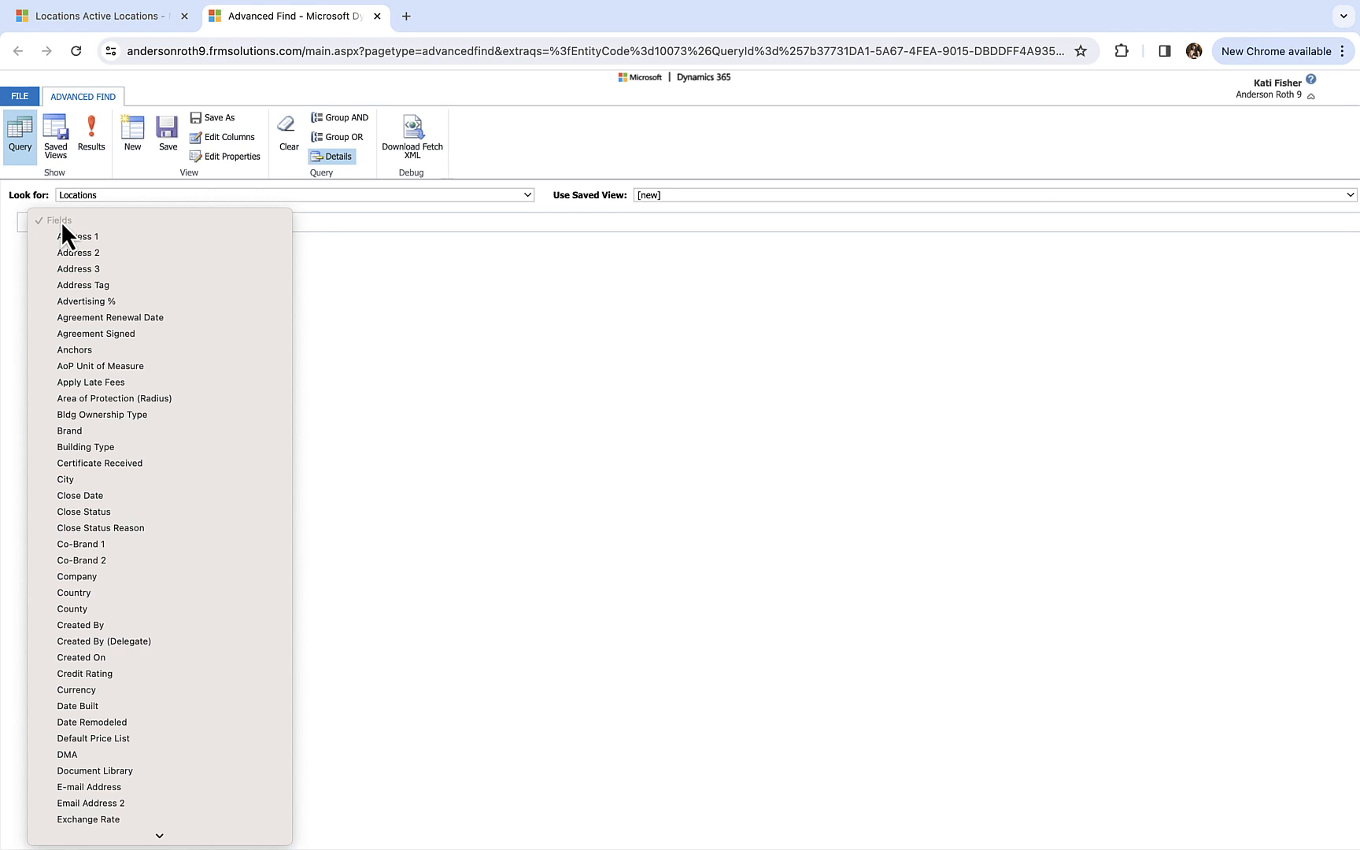
{"action": "key", "text": "s"}
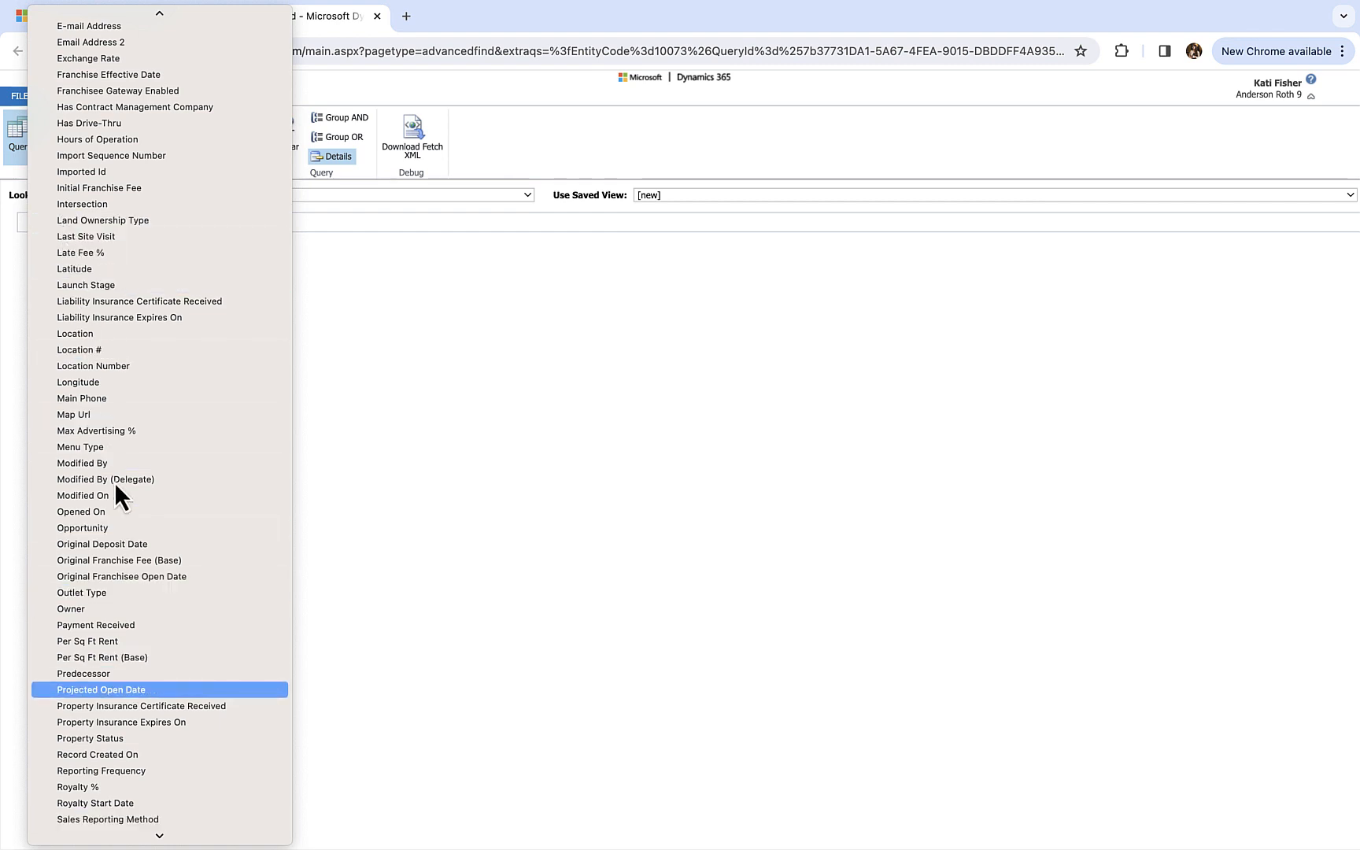
{"action": "mouse_move", "coordinate": [182, 816]}
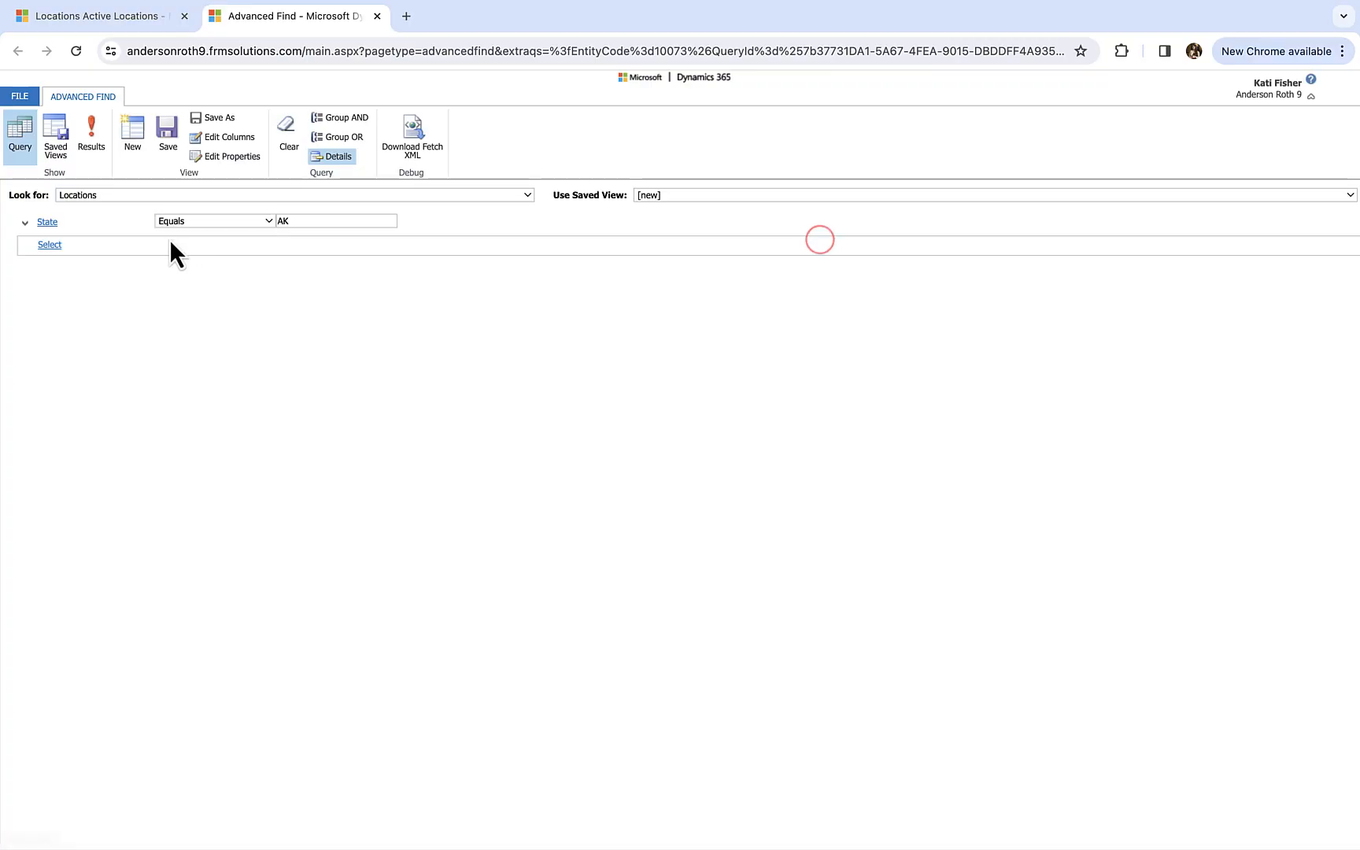
- Add Status Reason as the second condition field, below the State condition
{"action": "left_click", "coordinate": [256, 507]}
{"action": "left_click", "coordinate": [256, 507]}
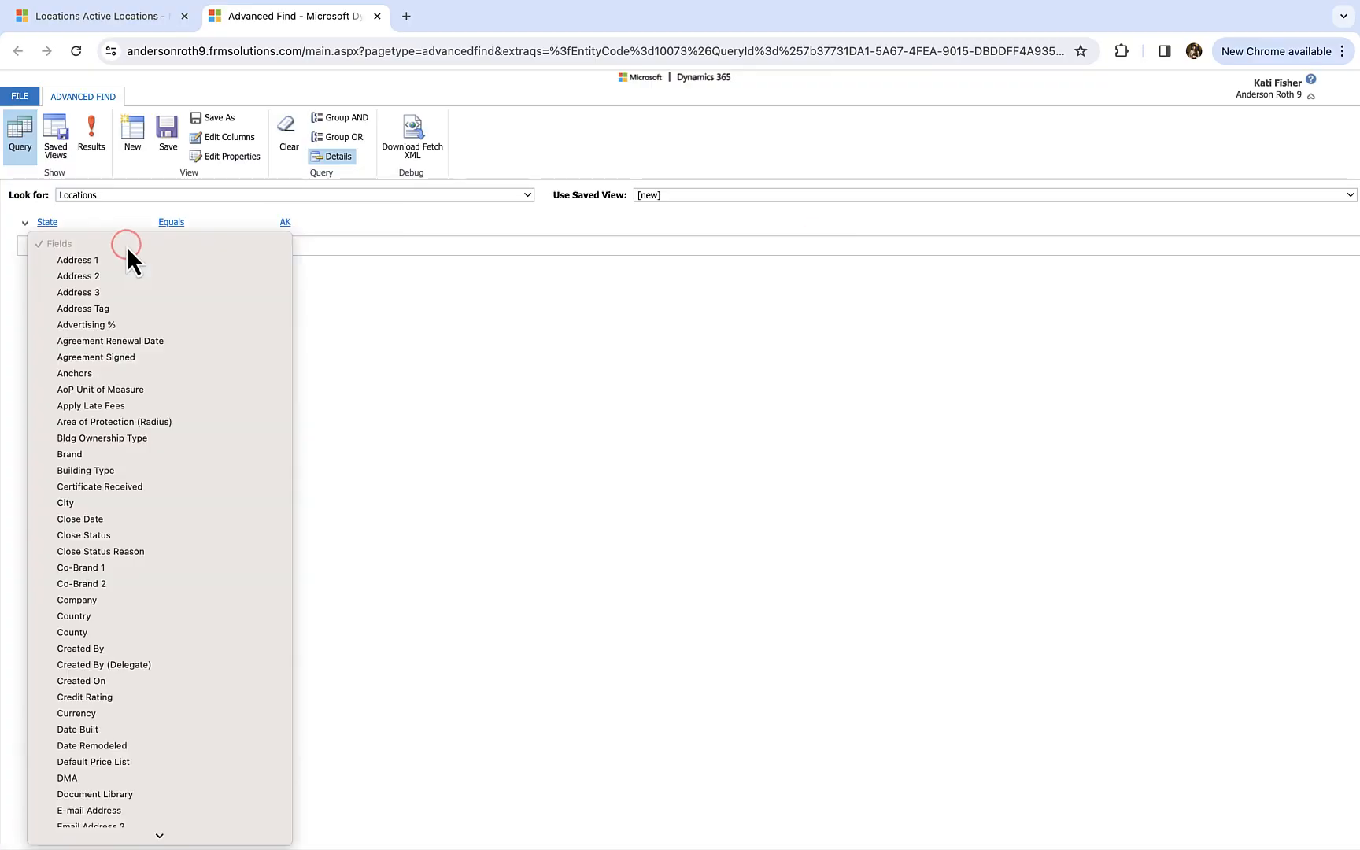
{"action": "key", "text": "s"}
{"action": "key", "text": "t"}
{"action": "key", "text": "o"}
{"action": "key", "text": "r"}
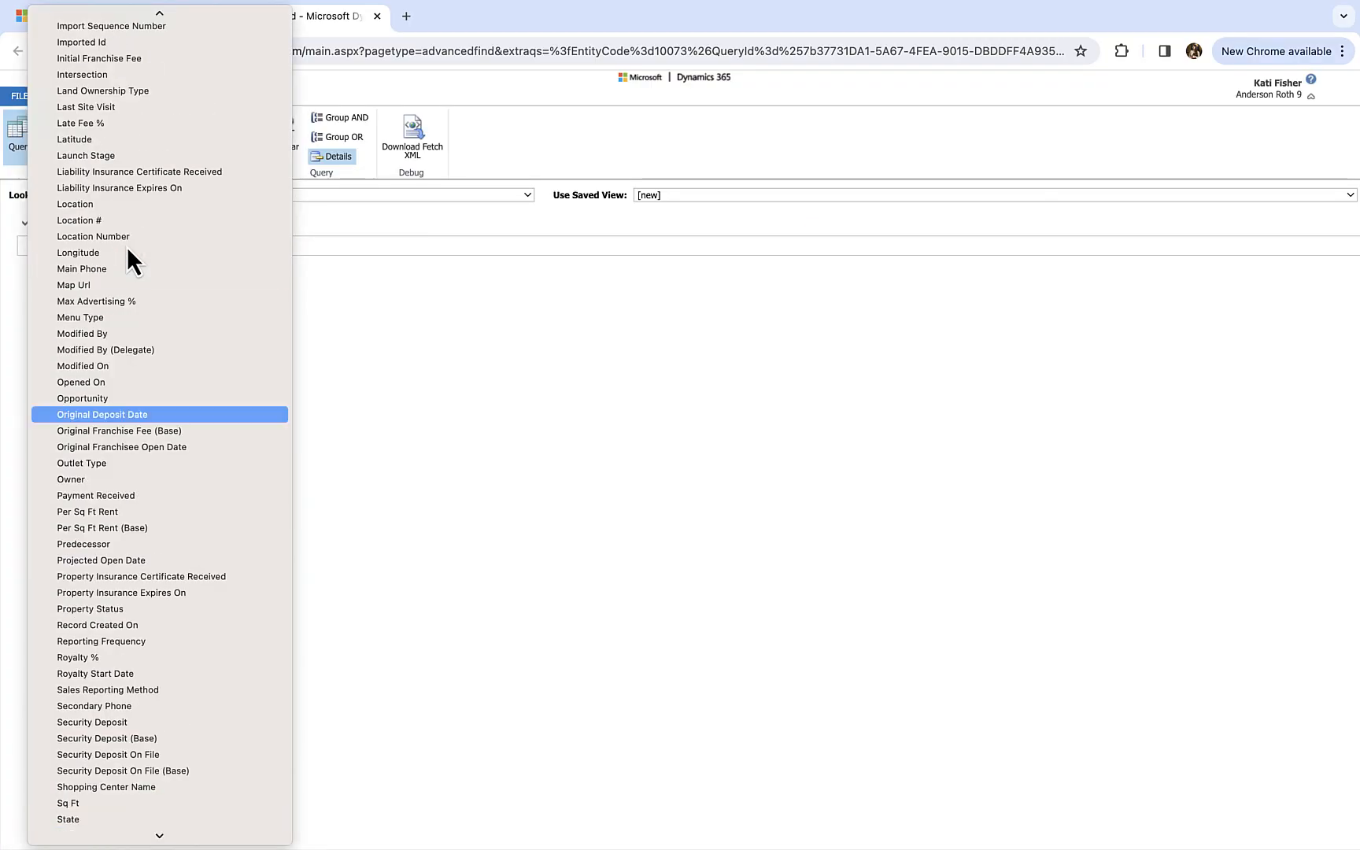
{"action": "key", "text": "s"}
{"action": "key", "text": "t"}
{"action": "scroll", "coordinate": [127, 281], "scroll_direction": "down", "scroll_amount": 5}
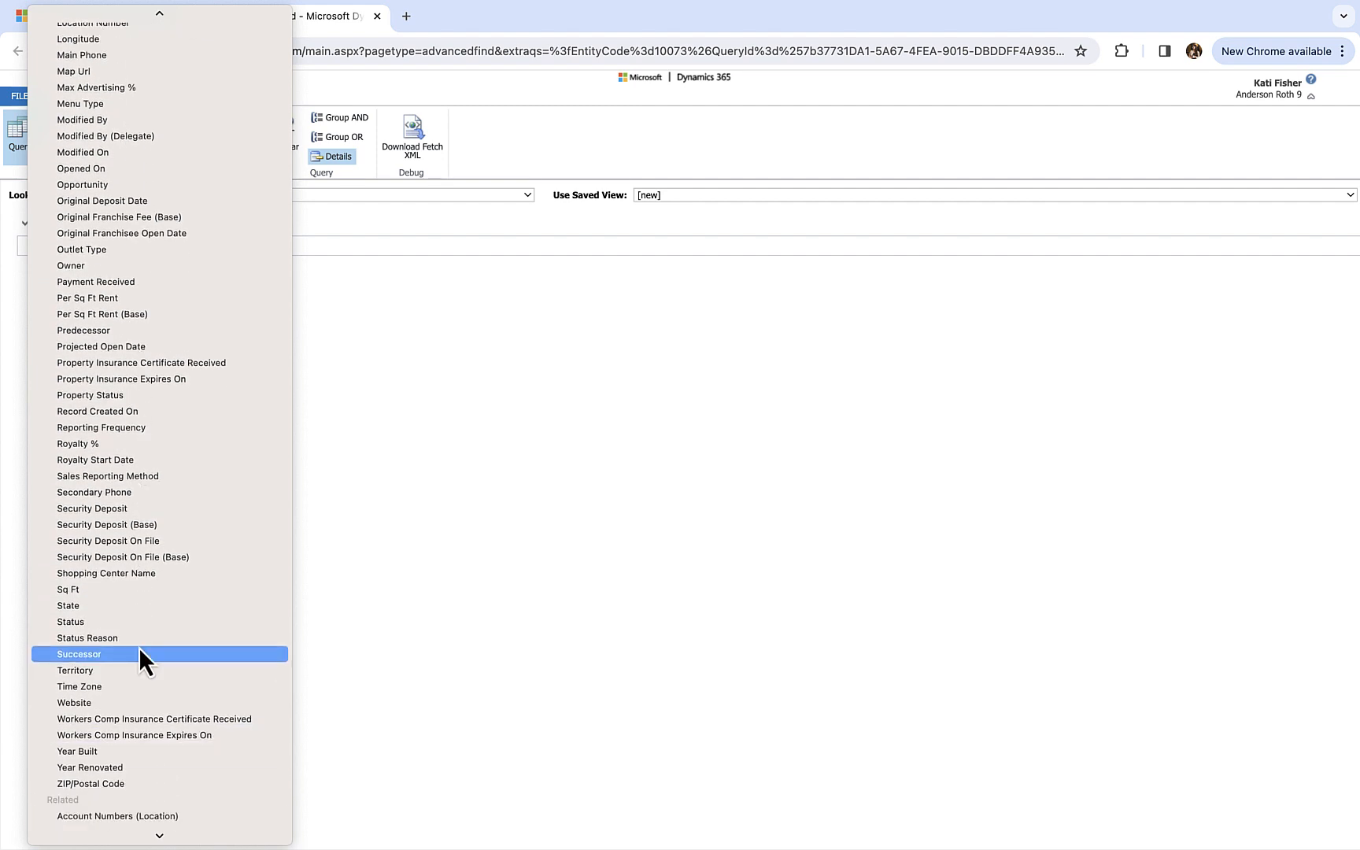
{"action": "left_click", "coordinate": [139, 647]}
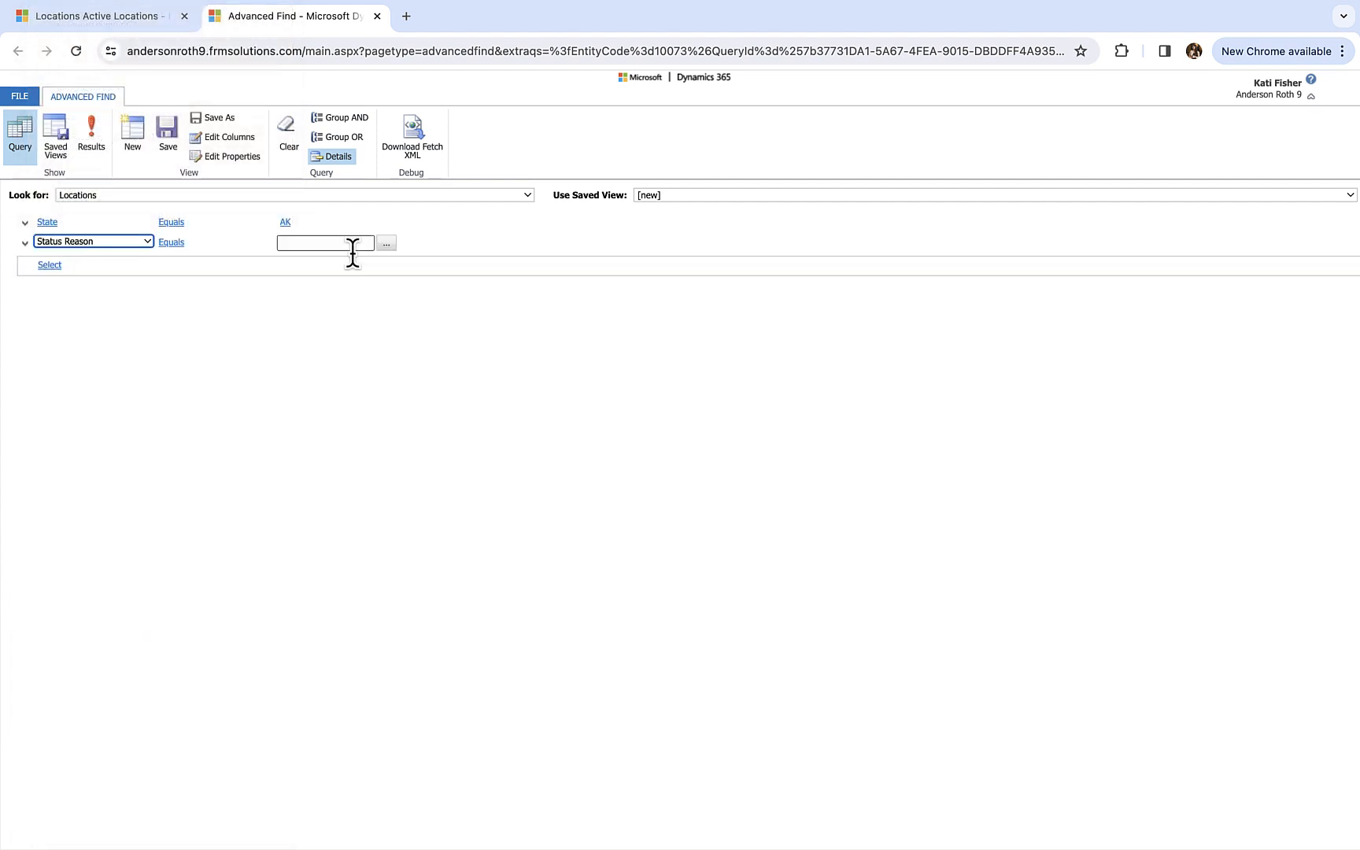
- Set the Status Reason condition to the values Open and Pending, and run the query
{"action": "left_click", "coordinate": [386, 243]}
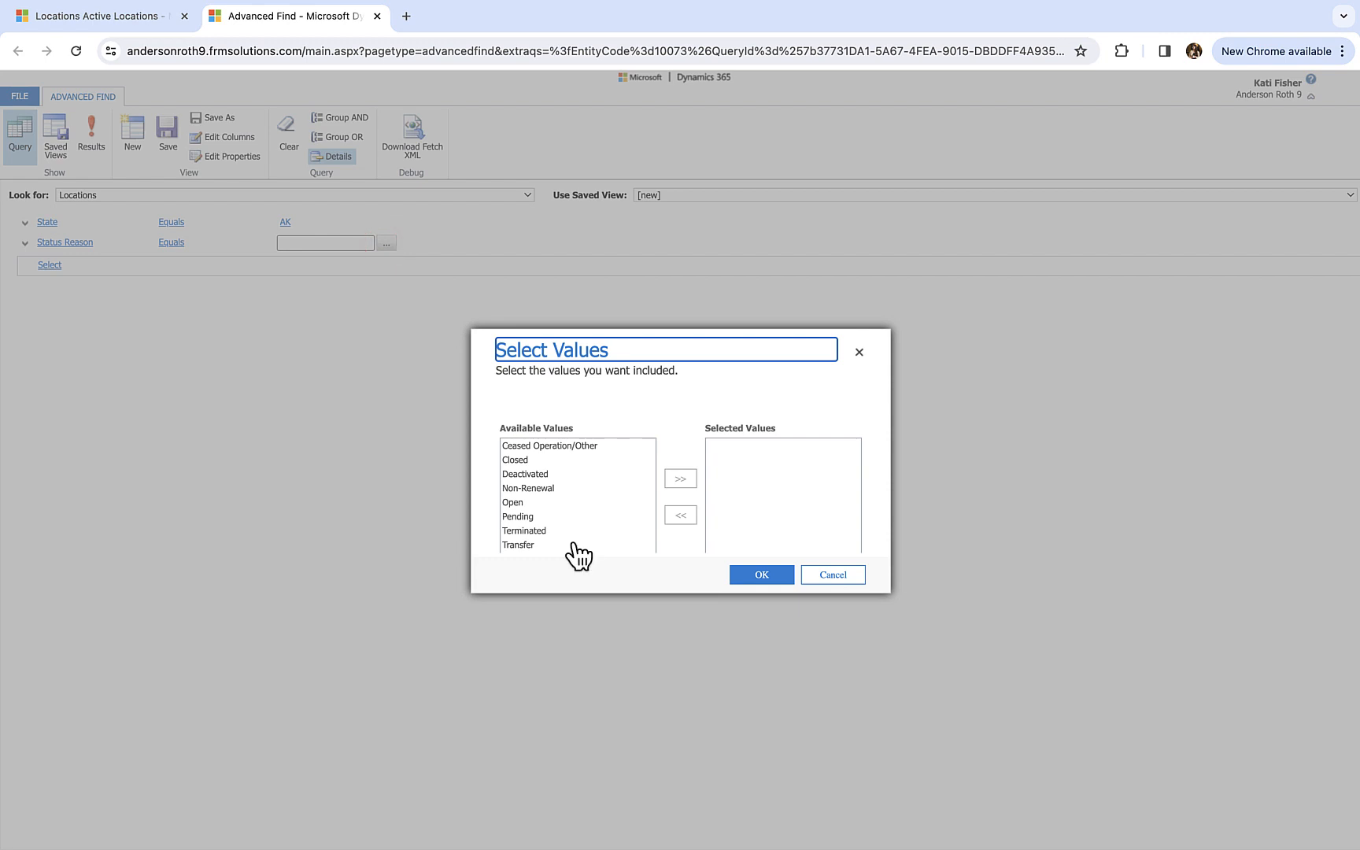
{"action": "left_click", "coordinate": [527, 497]}
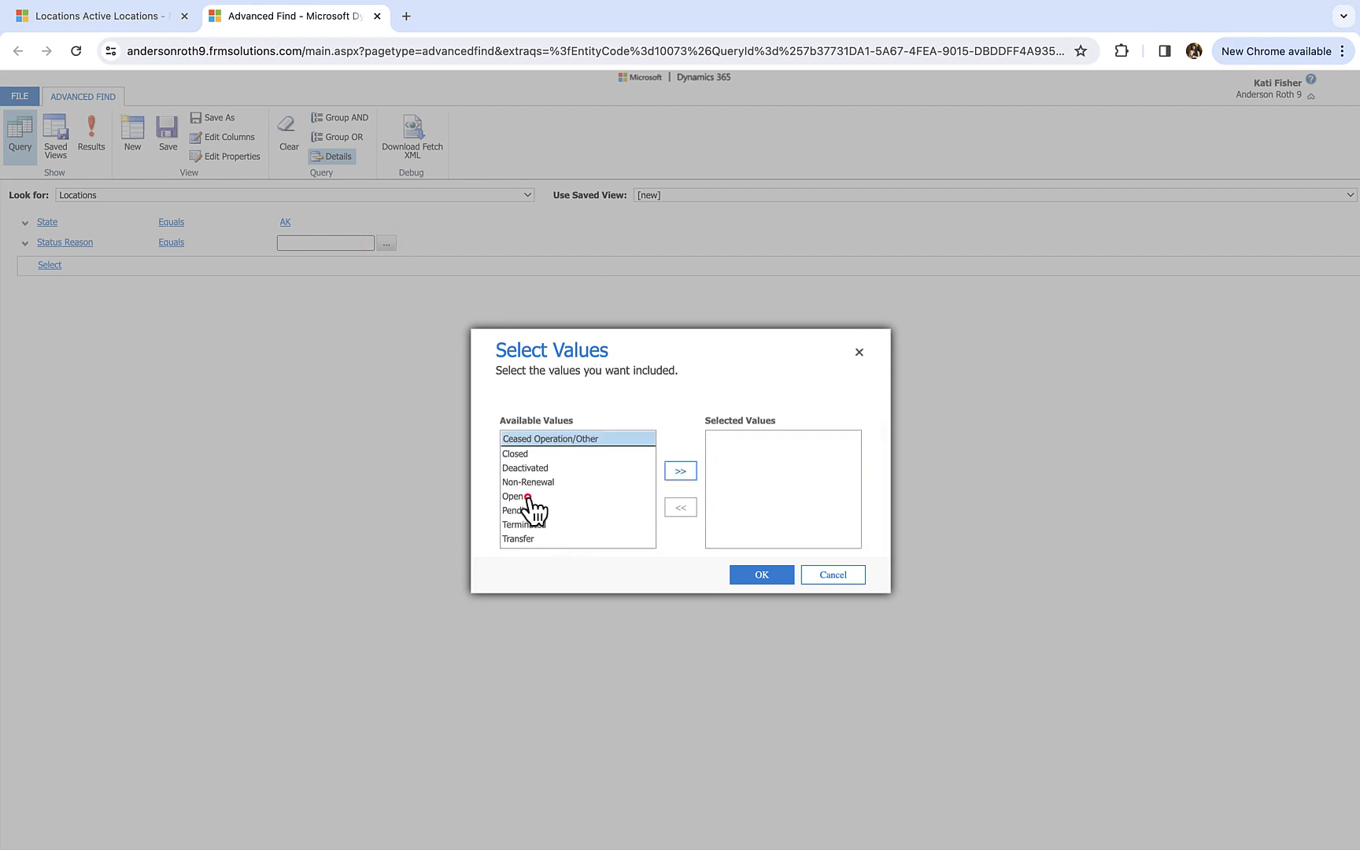
{"action": "left_click", "coordinate": [681, 472]}
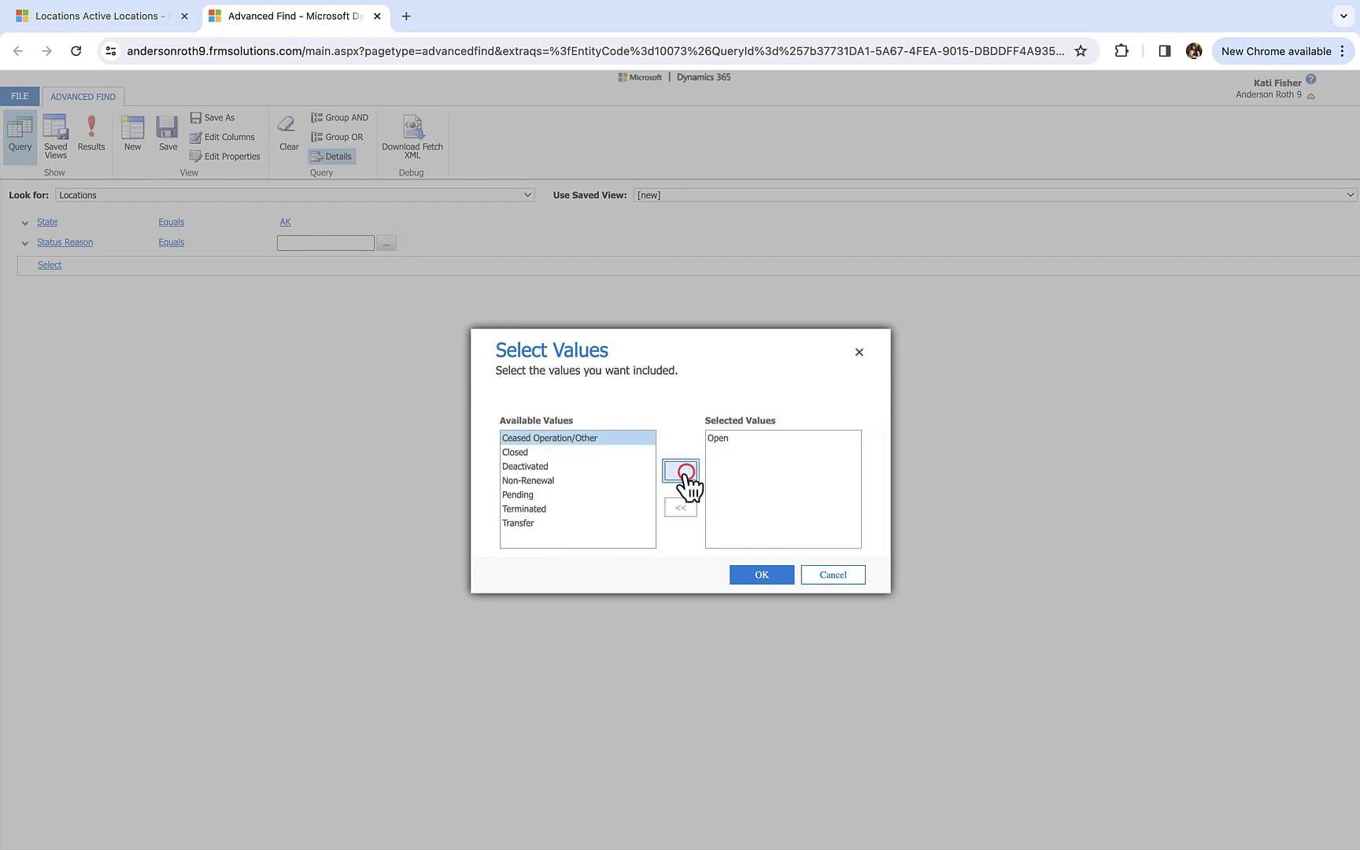
{"action": "left_click", "coordinate": [557, 494]}
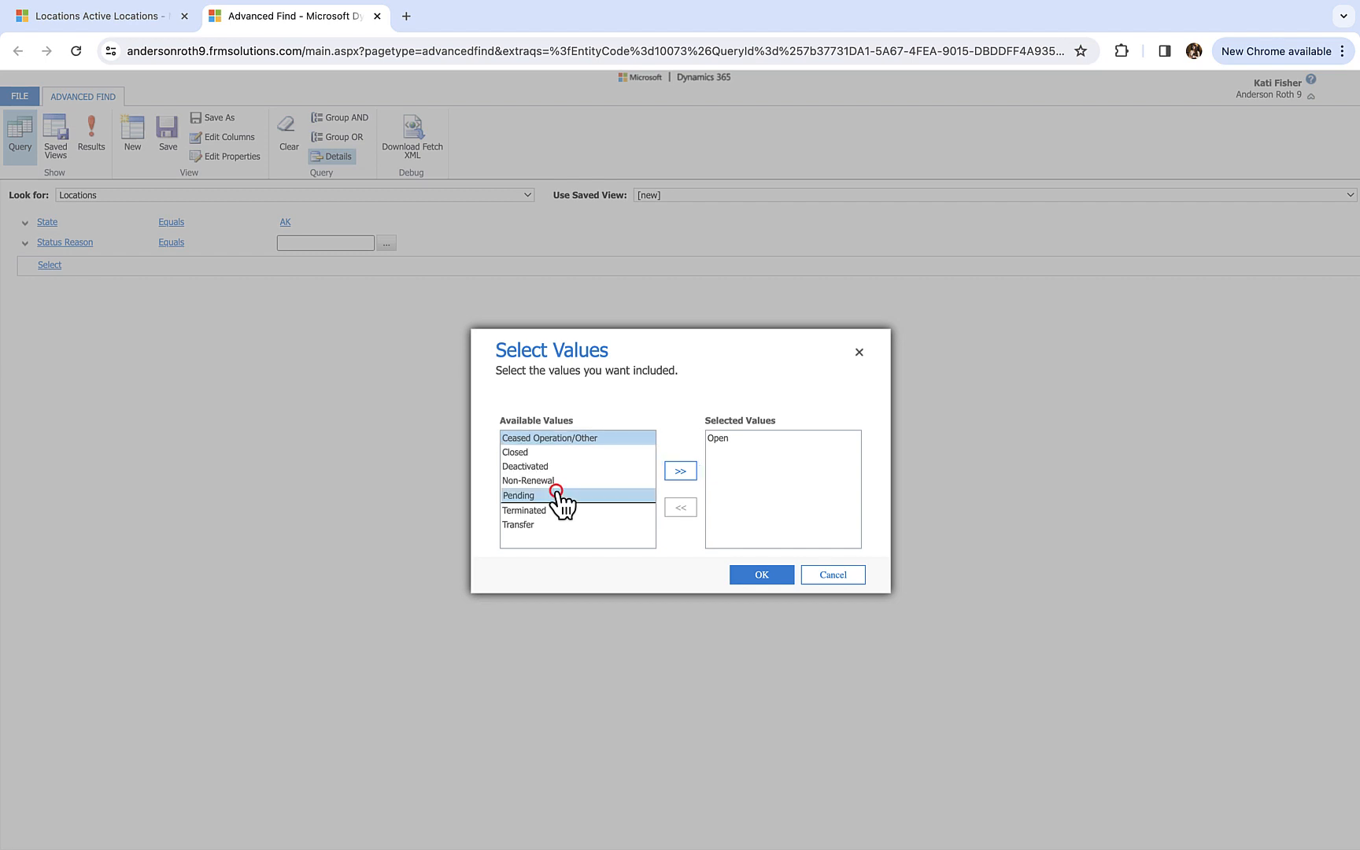
{"action": "left_click", "coordinate": [679, 470]}
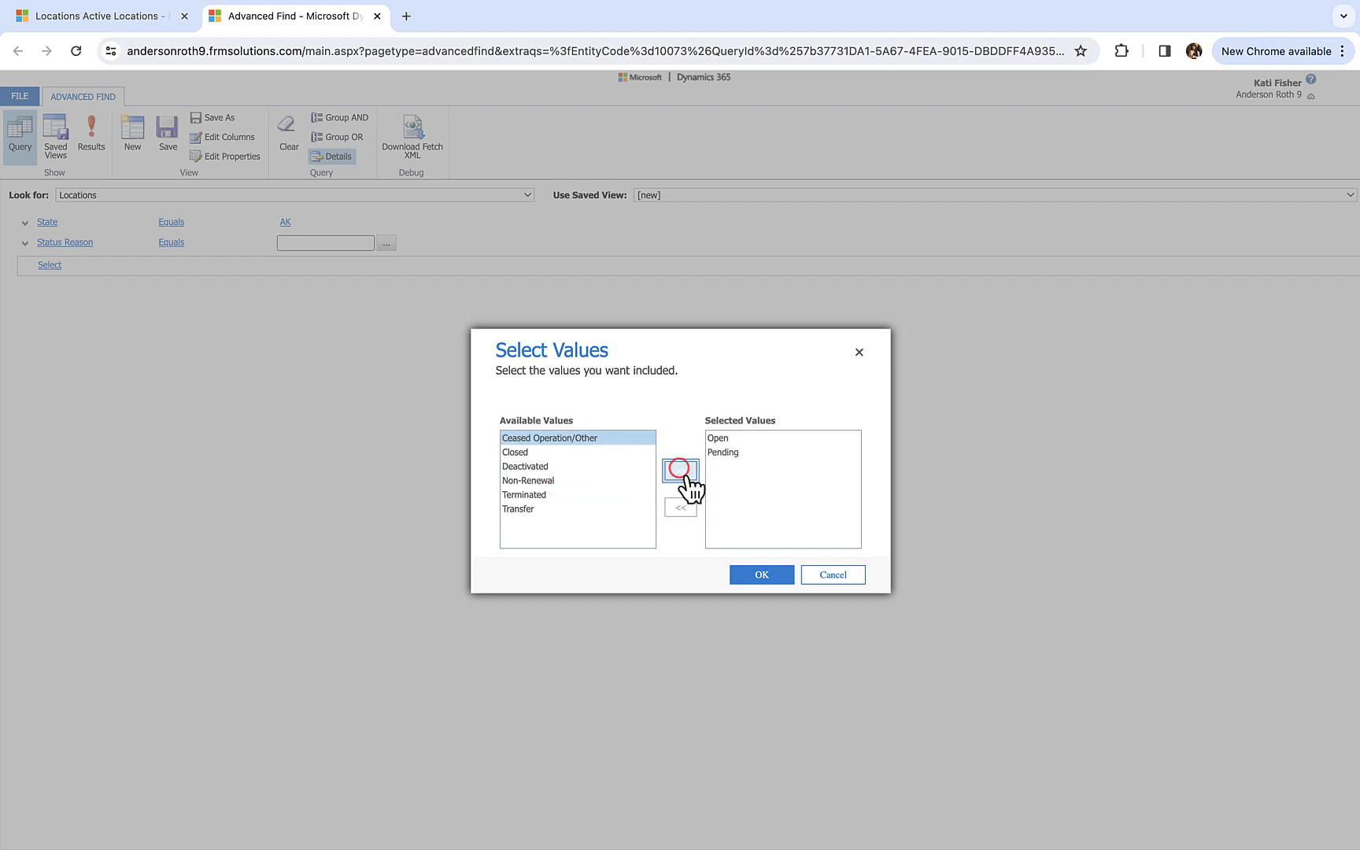
{"action": "left_click", "coordinate": [772, 576]}
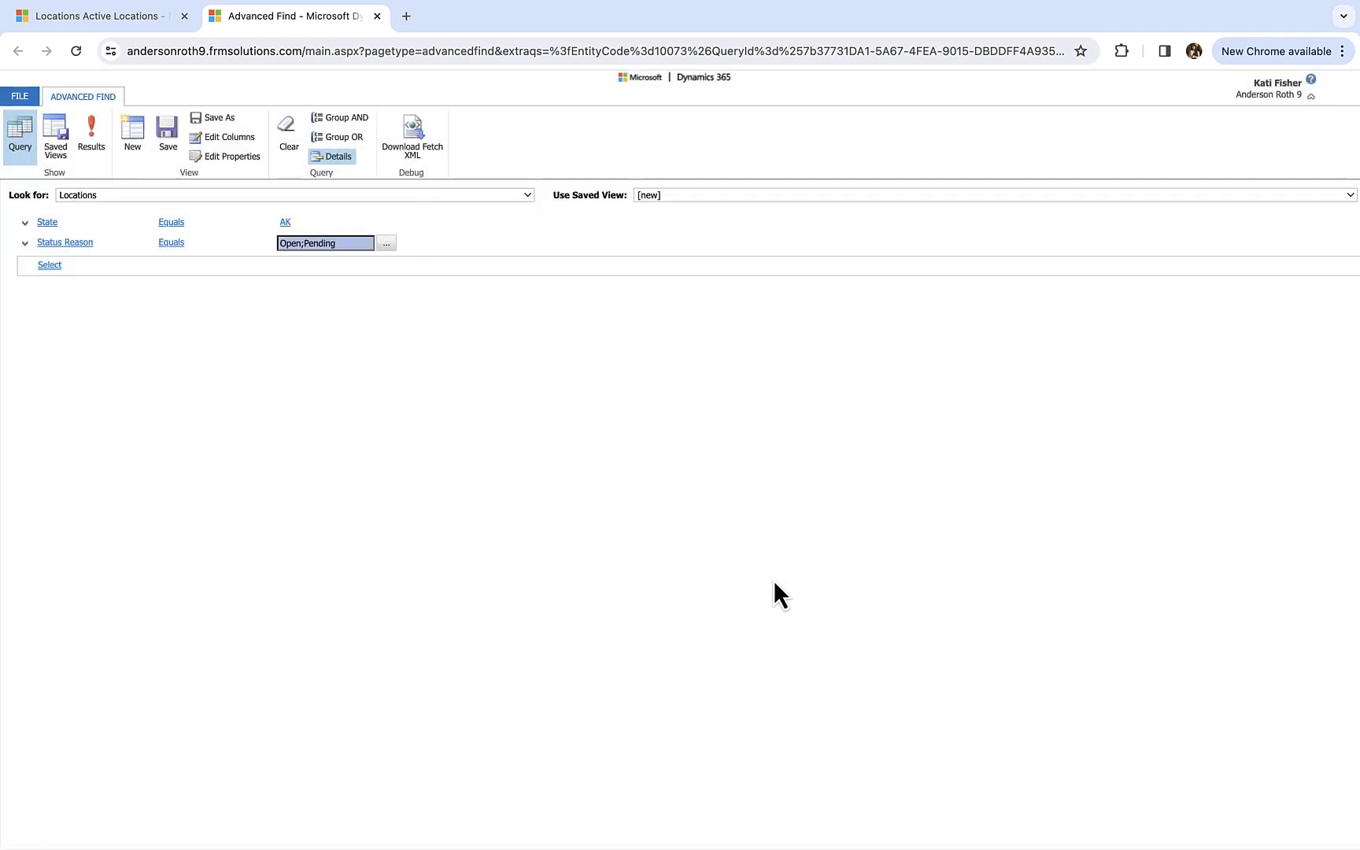
{"action": "left_click", "coordinate": [309, 407]}
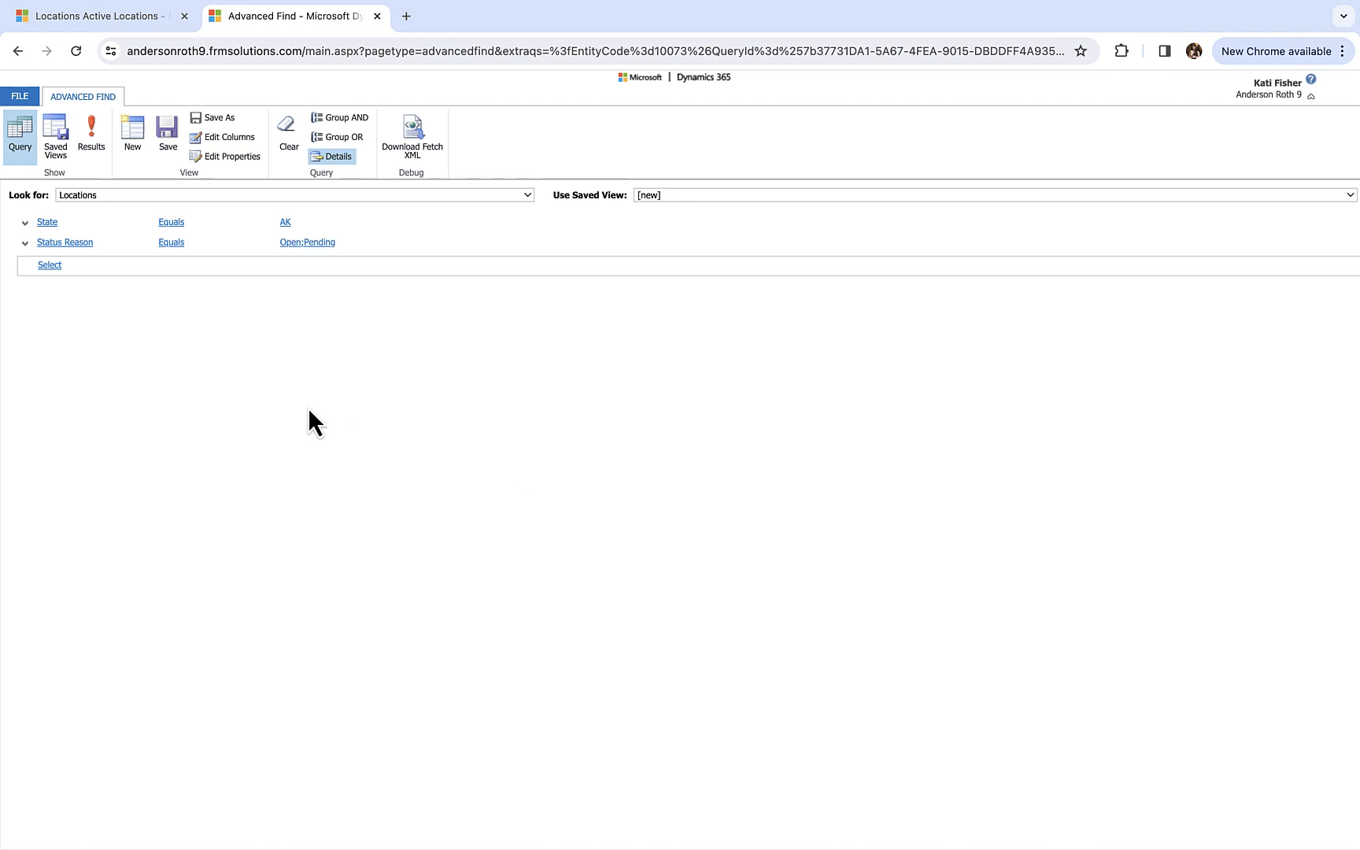
{"action": "left_click", "coordinate": [94, 143]}
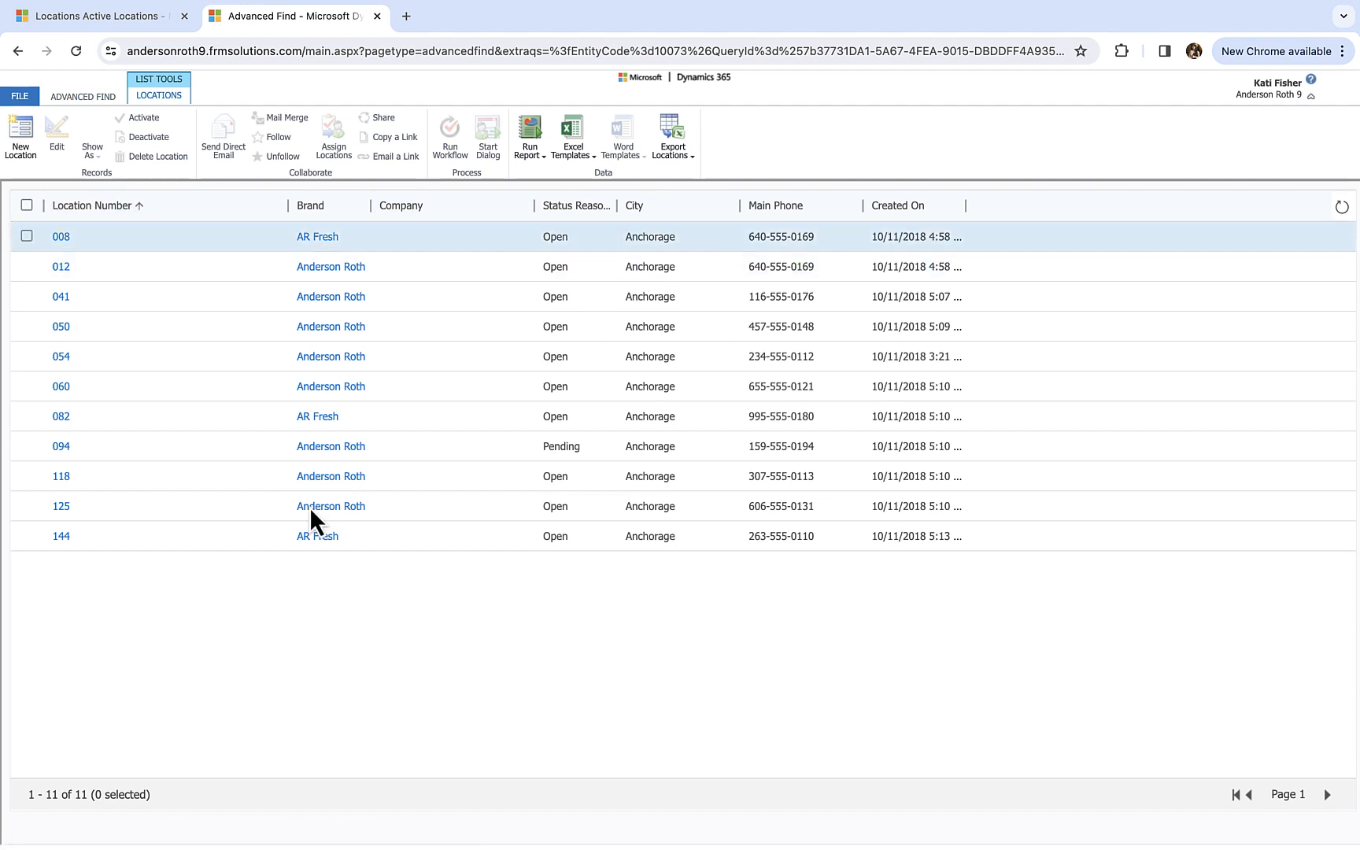
- Return to the query, add the condition Brand Equals Anderson Roth, and show the results
{"action": "left_click", "coordinate": [81, 98]}
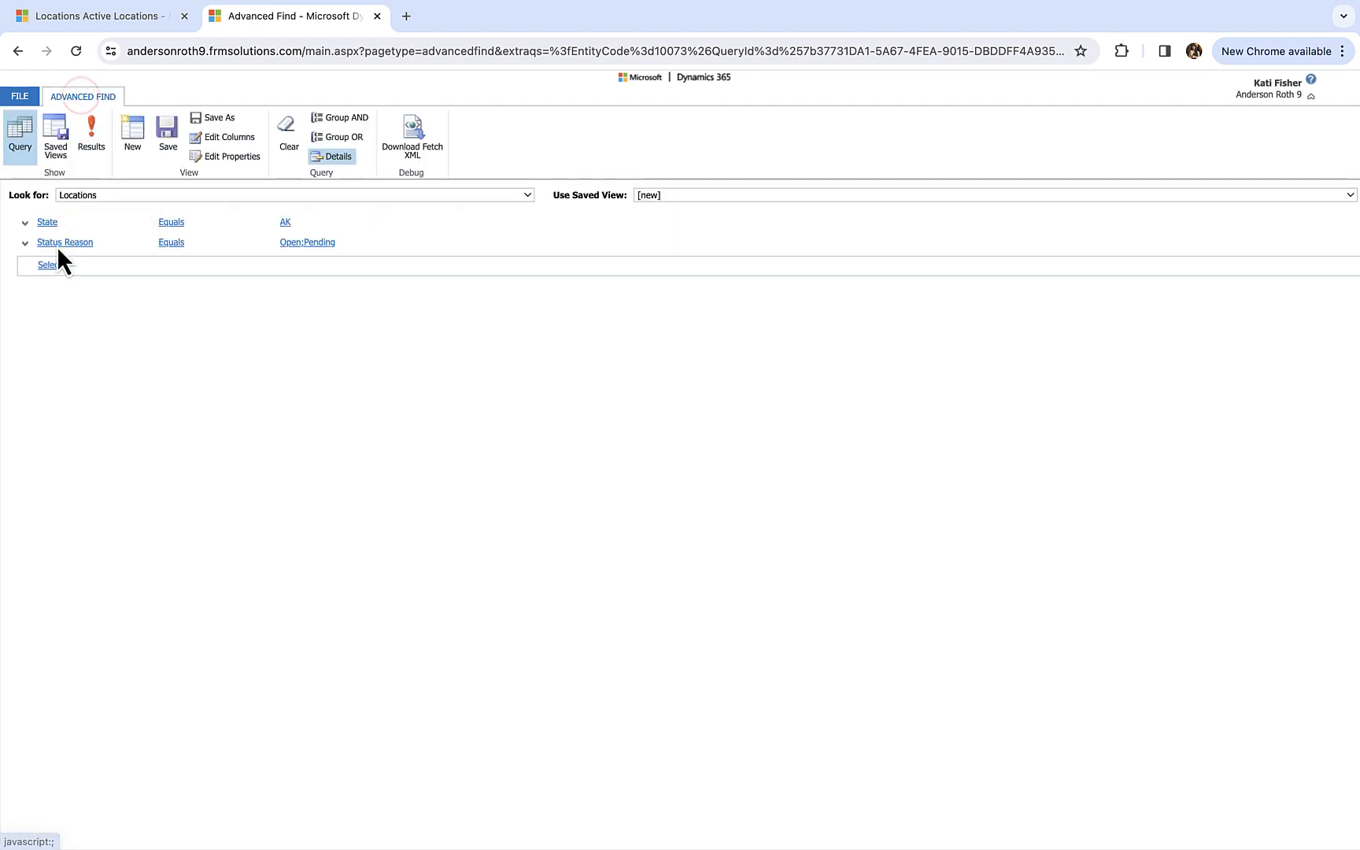
{"action": "left_click", "coordinate": [50, 264]}
{"action": "left_click", "coordinate": [53, 270]}
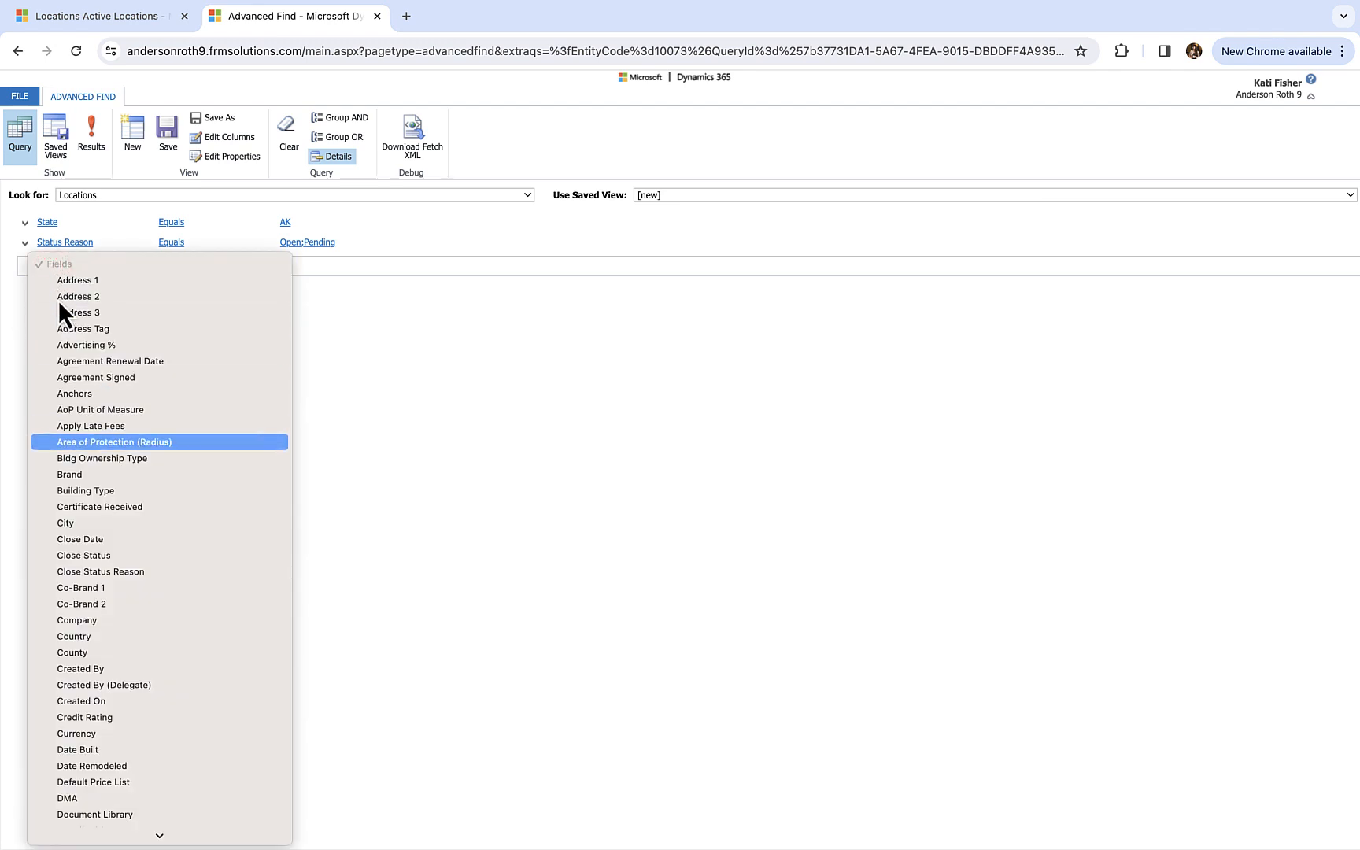
{"action": "left_click", "coordinate": [88, 474]}
{"action": "left_click", "coordinate": [310, 265]}
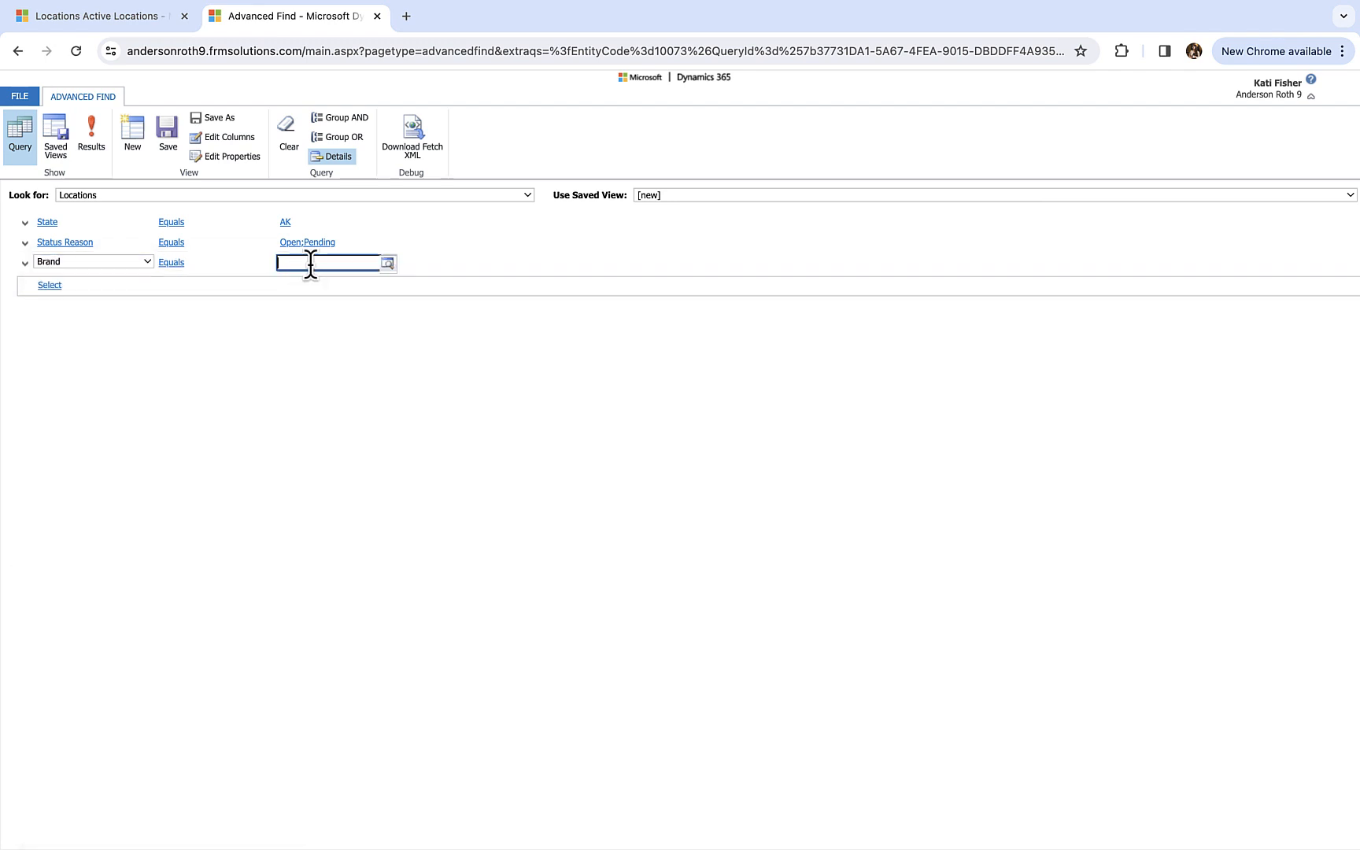
{"action": "left_click", "coordinate": [388, 263]}
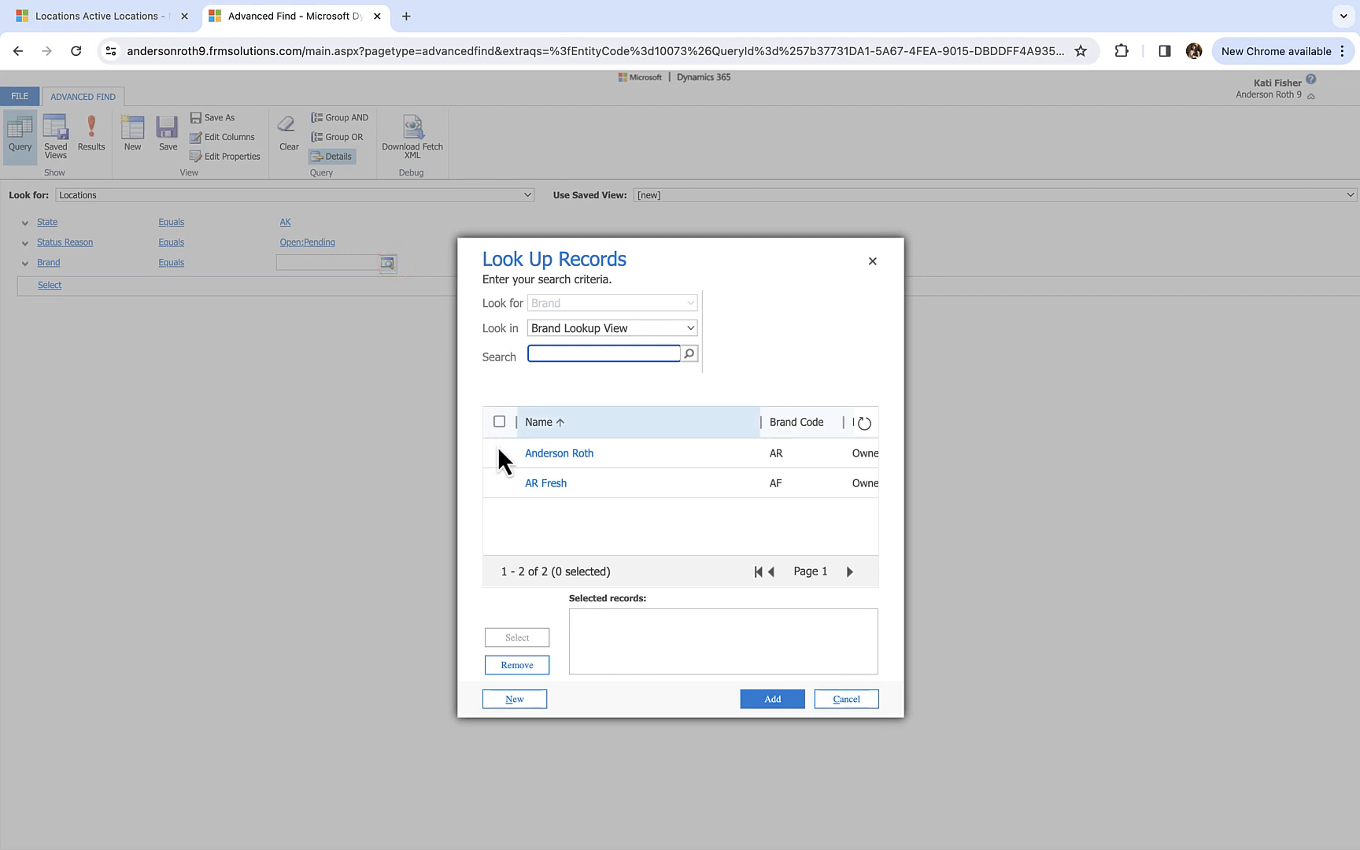
{"action": "left_click", "coordinate": [499, 453]}
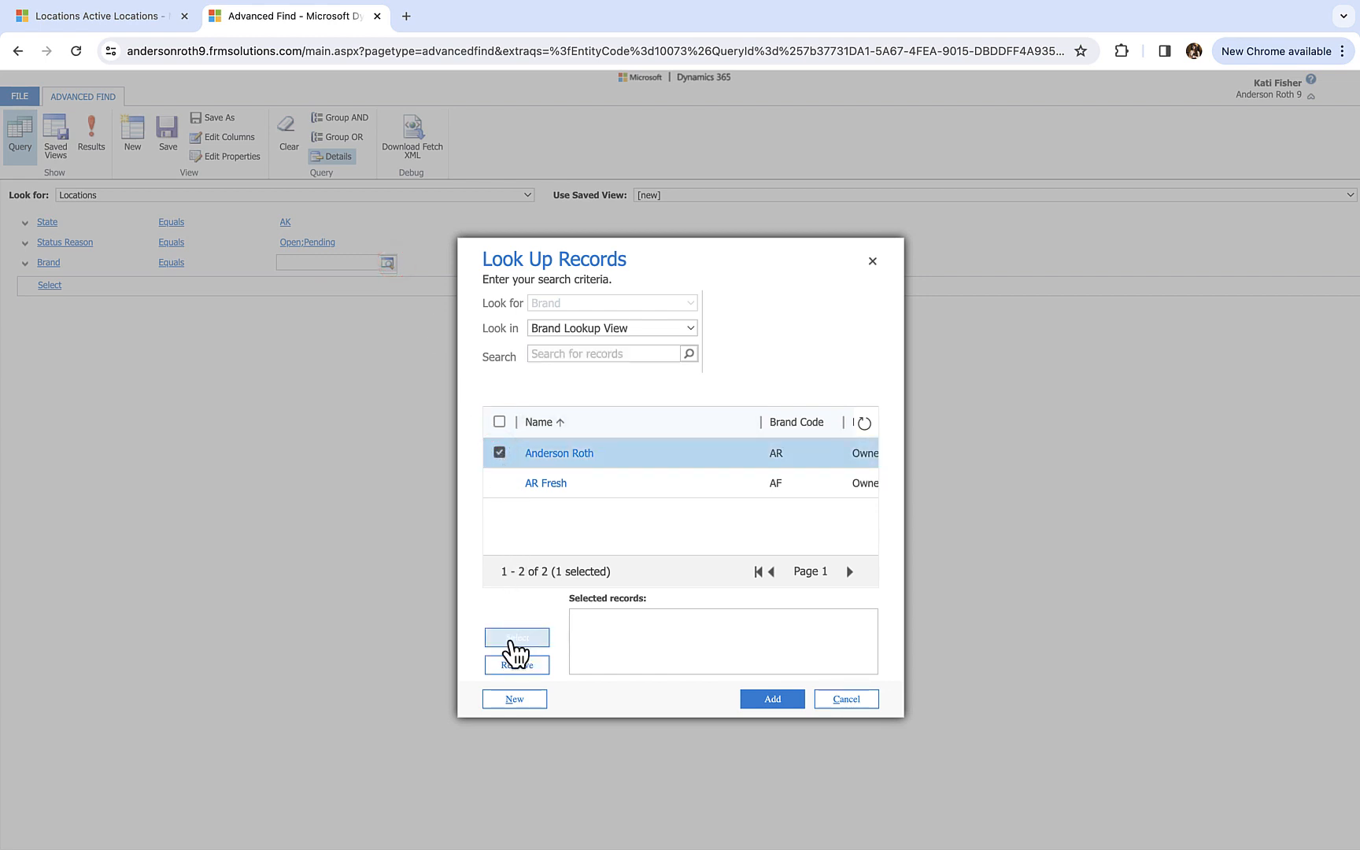
{"action": "left_click", "coordinate": [509, 639]}
{"action": "left_click", "coordinate": [779, 702]}
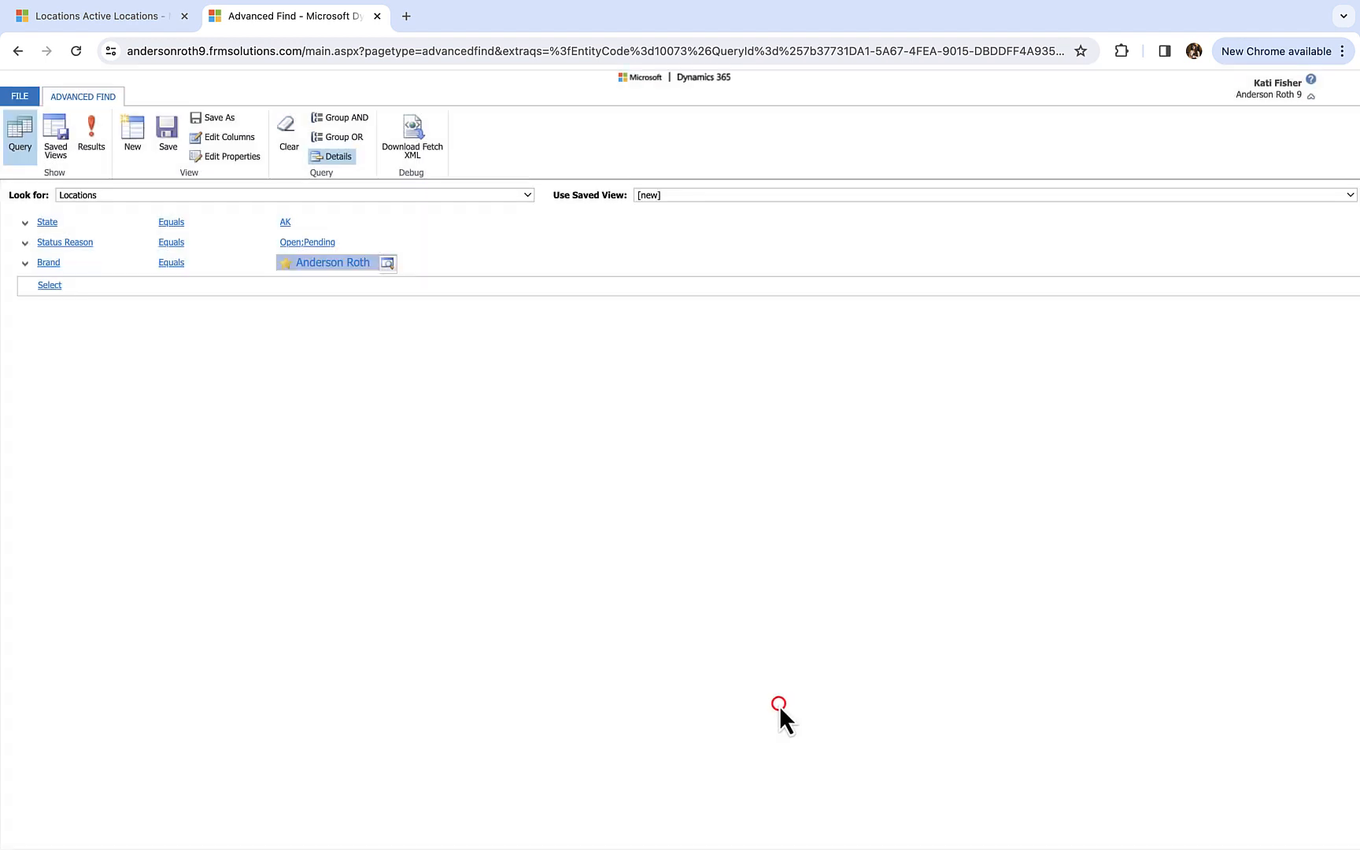
{"action": "left_click", "coordinate": [95, 139]}
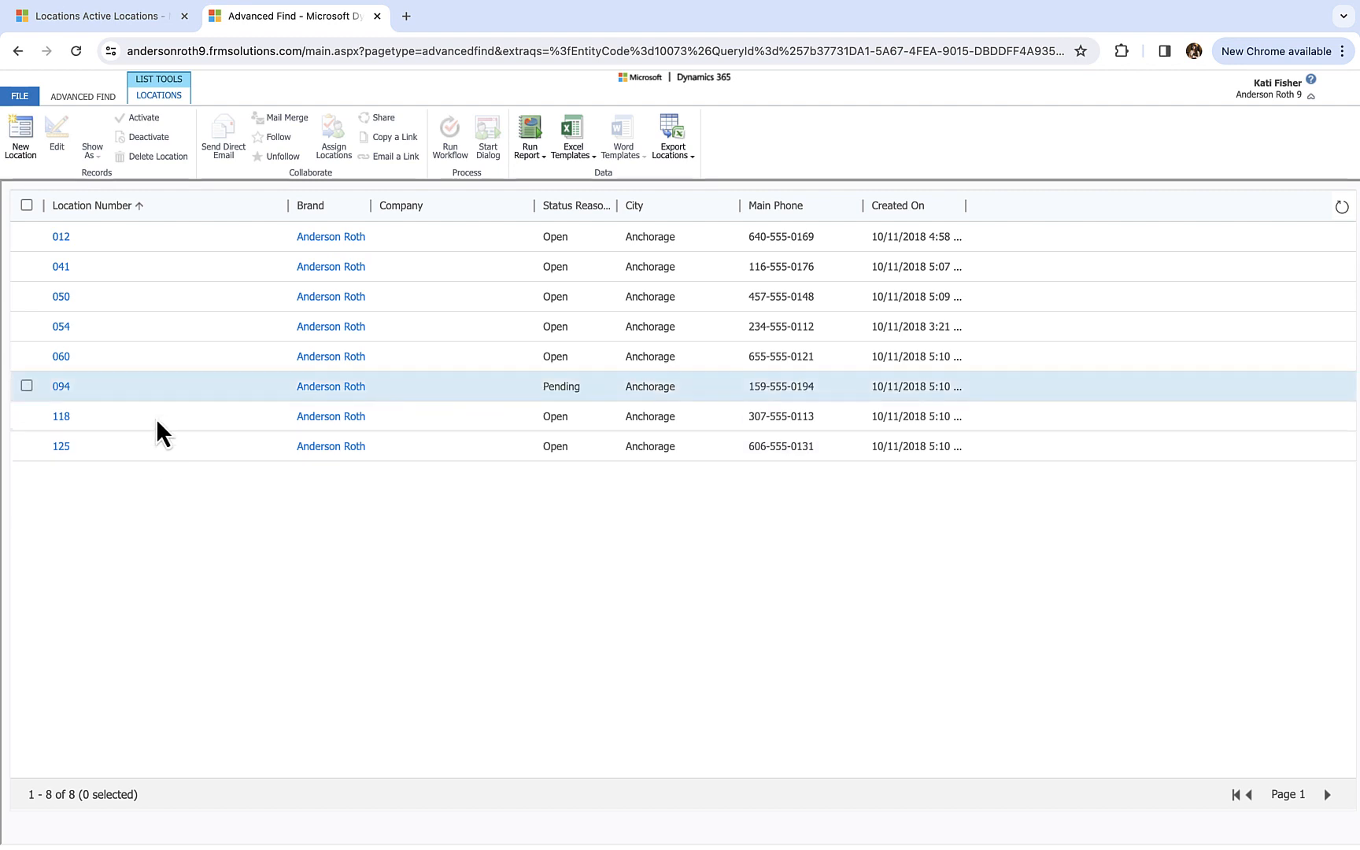
- Reopen the query and remove the Company column from its view columns
{"action": "left_click", "coordinate": [107, 98]}
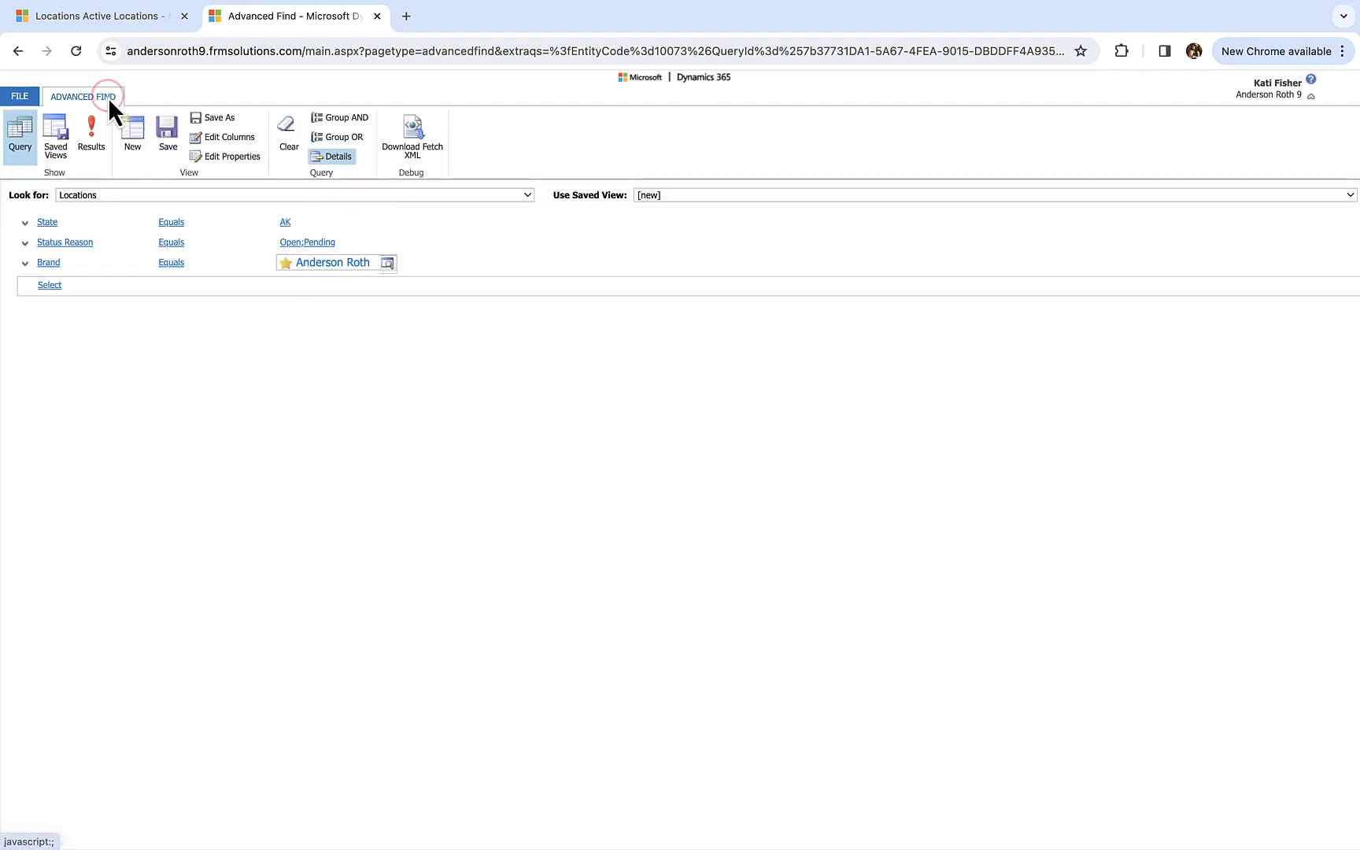
{"action": "left_click", "coordinate": [240, 139]}
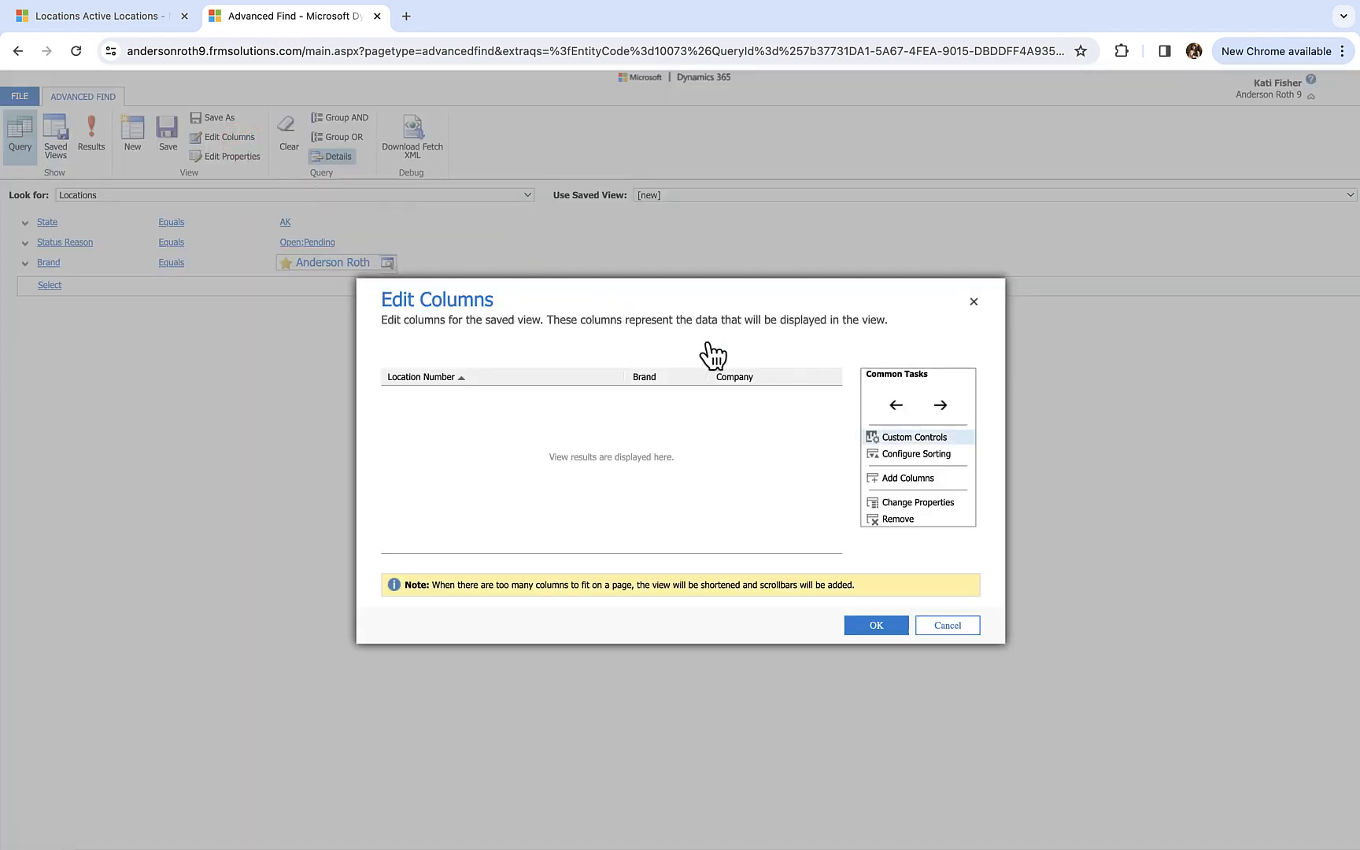
{"action": "left_click", "coordinate": [796, 390]}
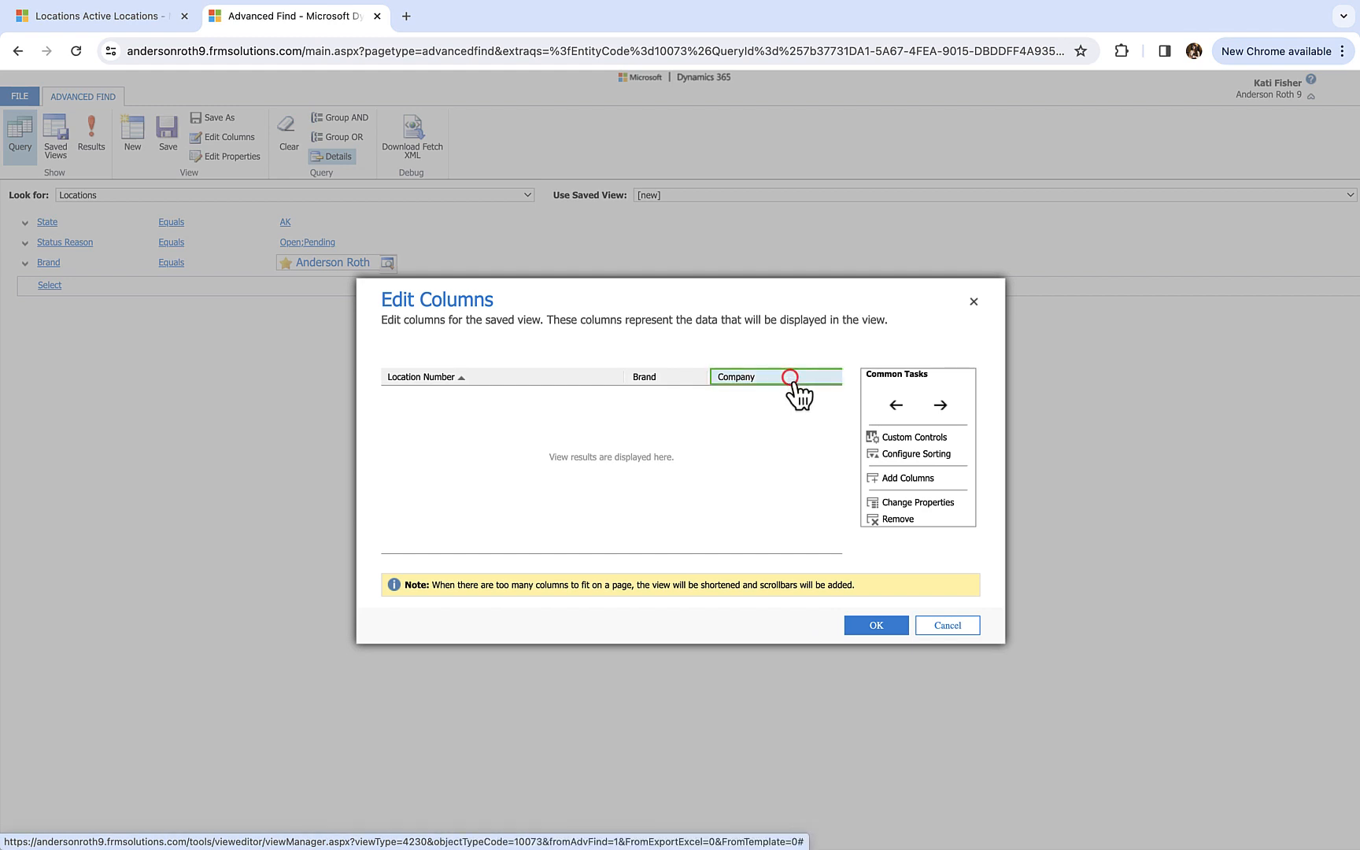
{"action": "left_click", "coordinate": [899, 521]}
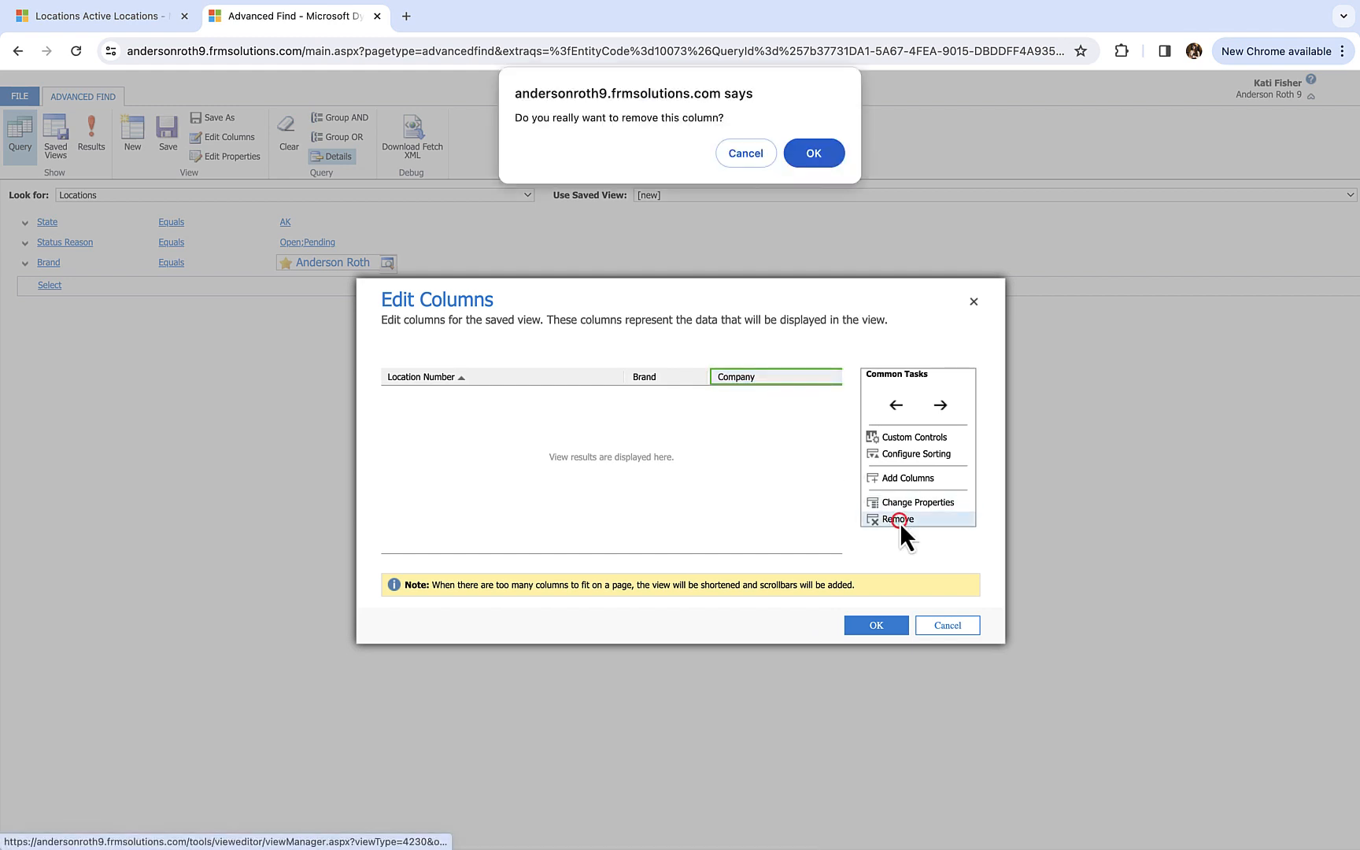
{"action": "left_click", "coordinate": [835, 155]}
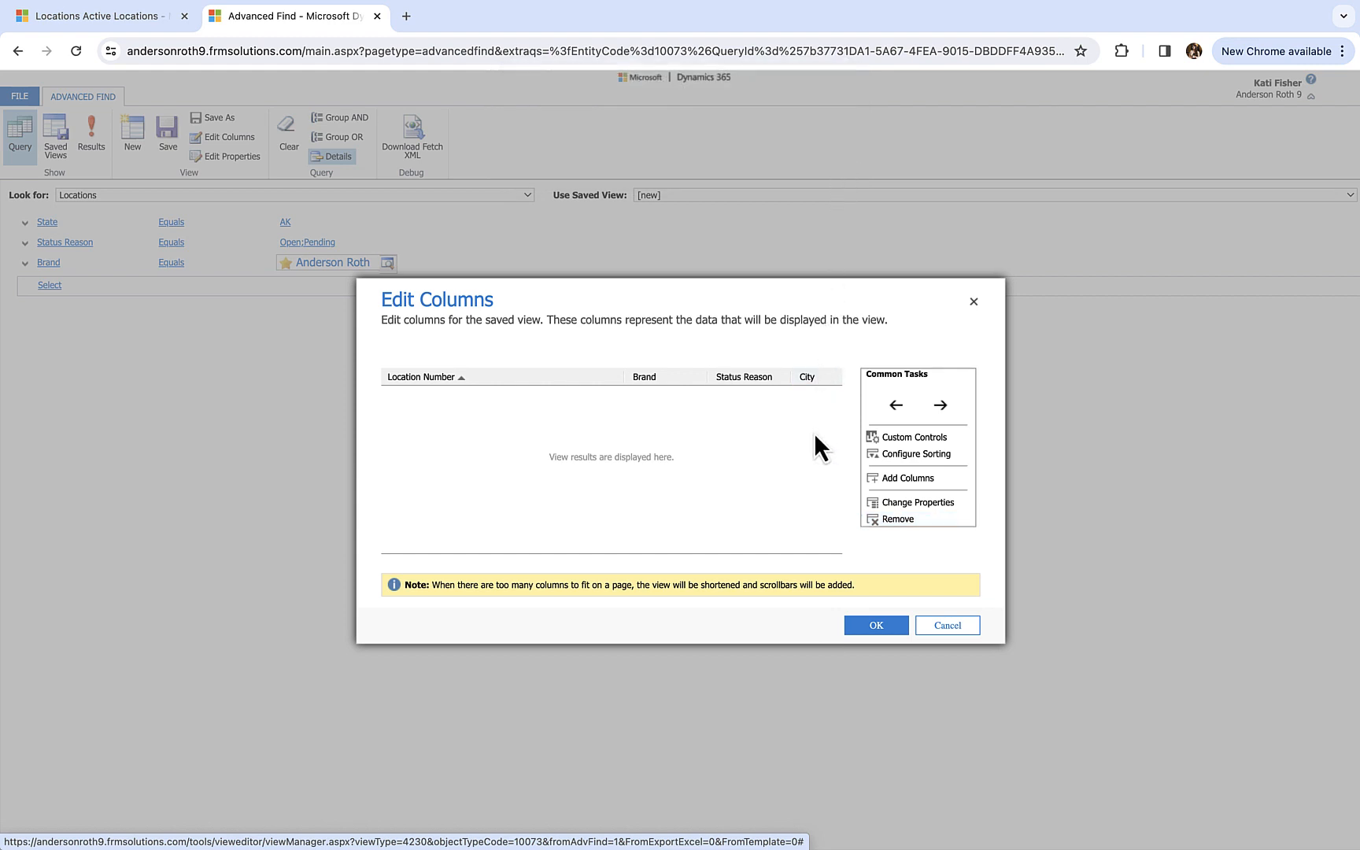
- Add the Agreement Renewal Date and Agreement Signed columns to the view, and run the query again
{"action": "scroll", "coordinate": [814, 432], "scroll_direction": "right", "scroll_amount": 5}
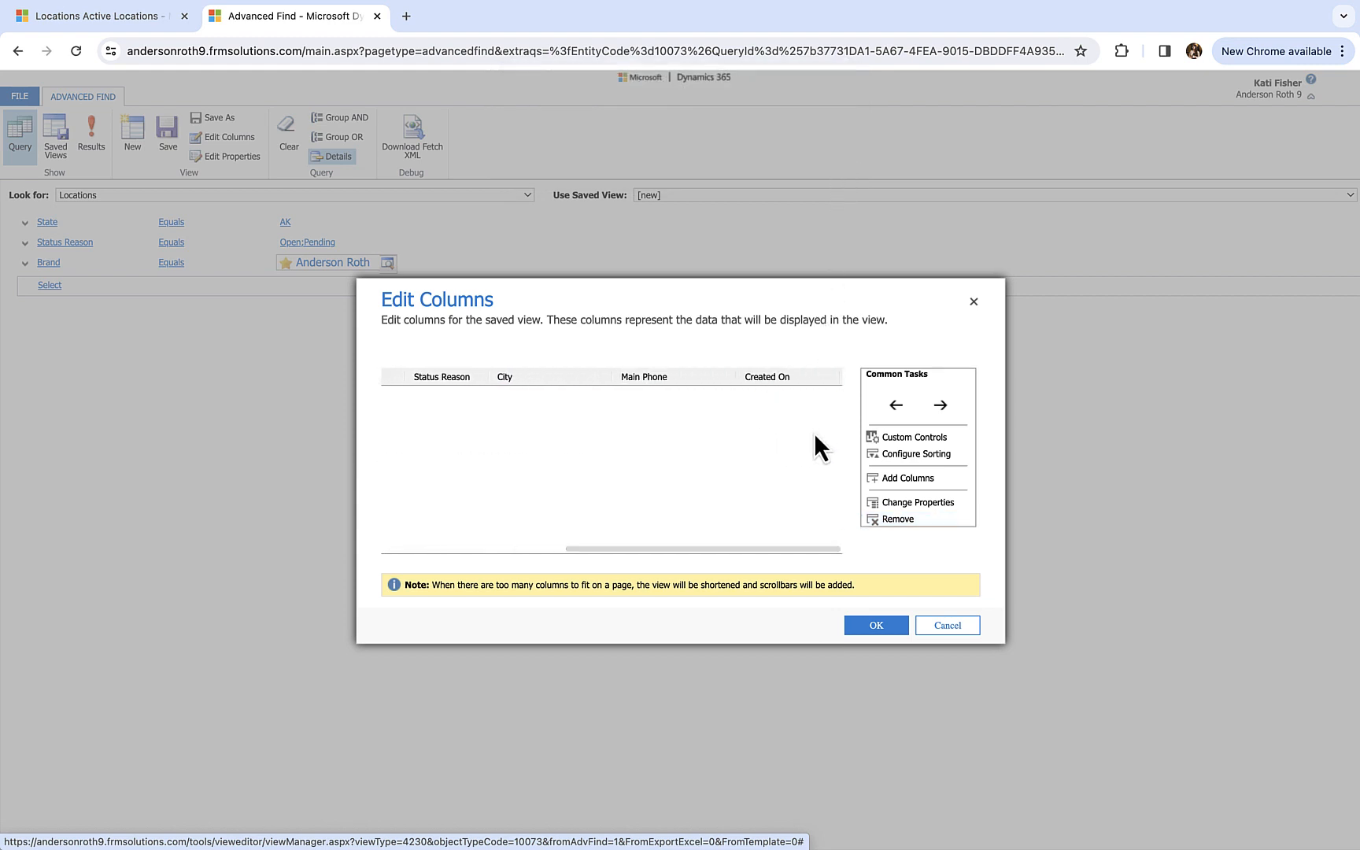
{"action": "left_click", "coordinate": [910, 479]}
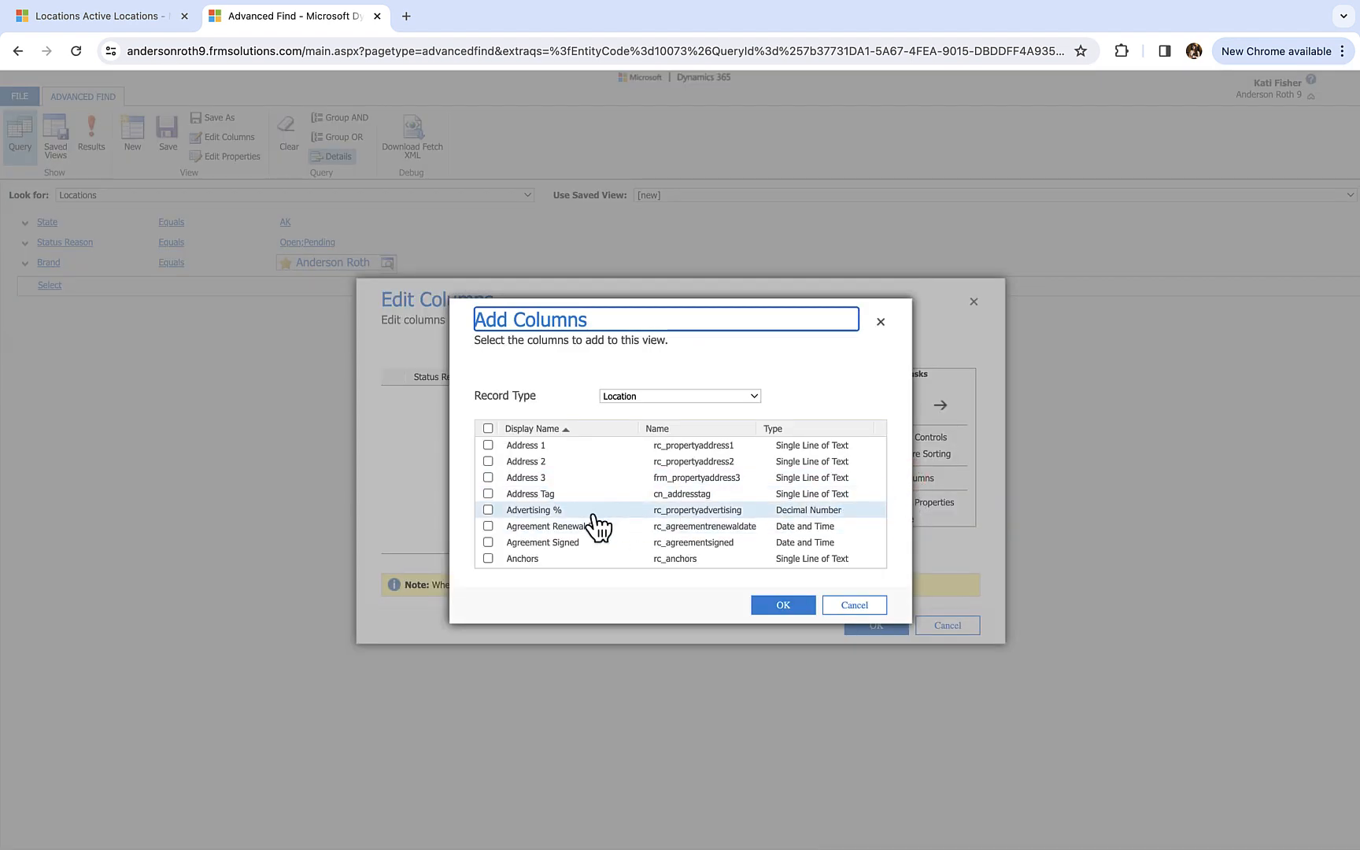
{"action": "left_click", "coordinate": [488, 526]}
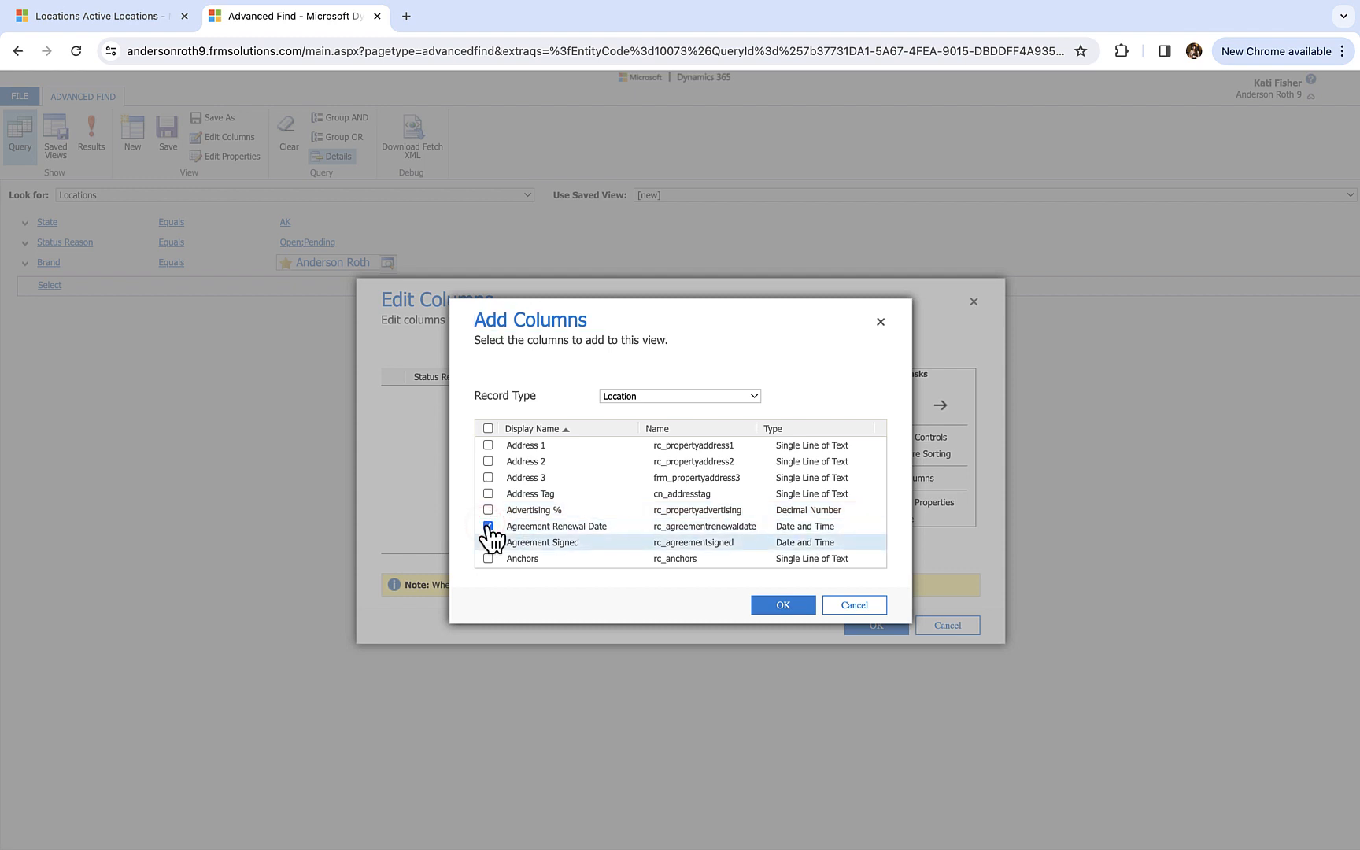
{"action": "left_click", "coordinate": [488, 542]}
{"action": "left_click", "coordinate": [766, 605]}
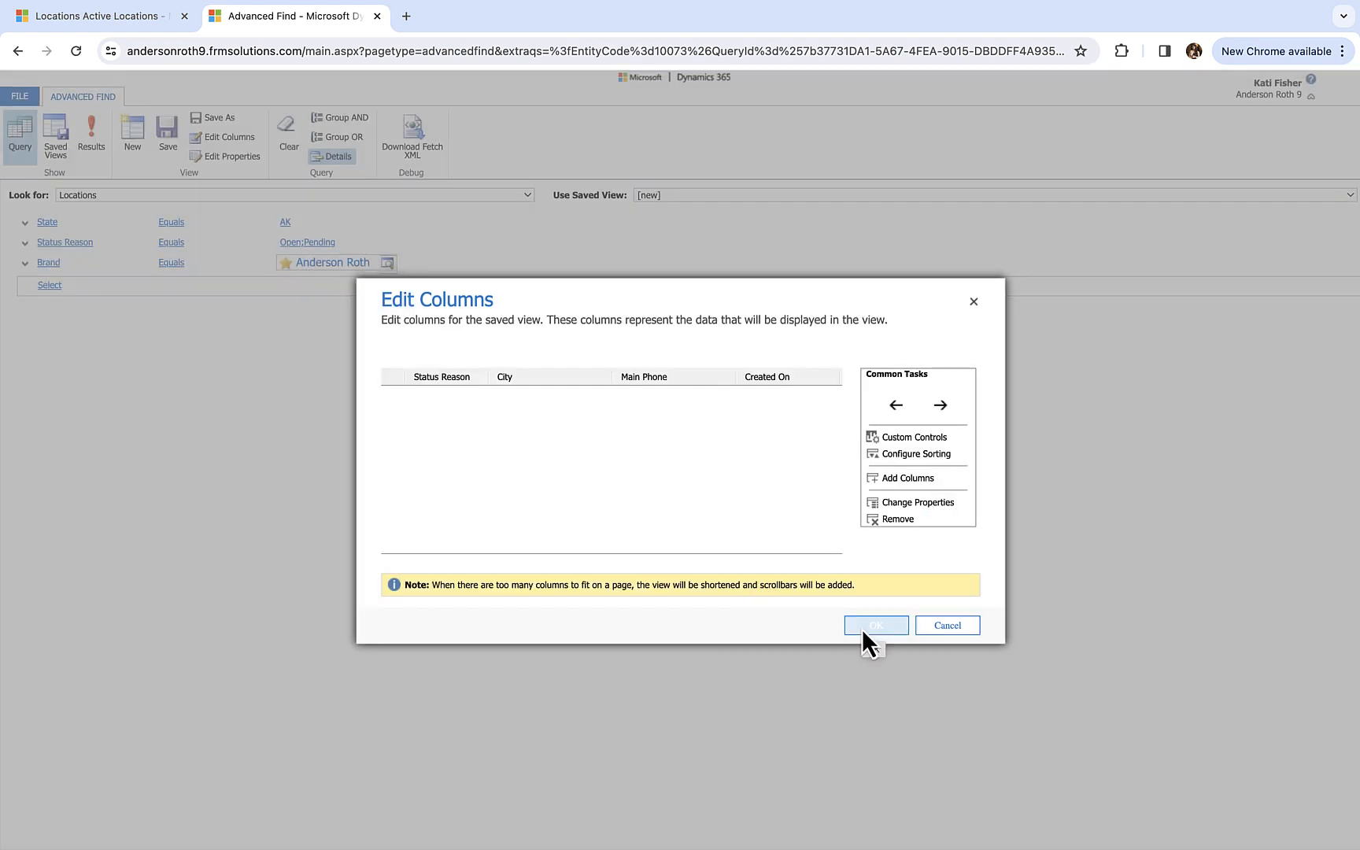
{"action": "left_click", "coordinate": [862, 628]}
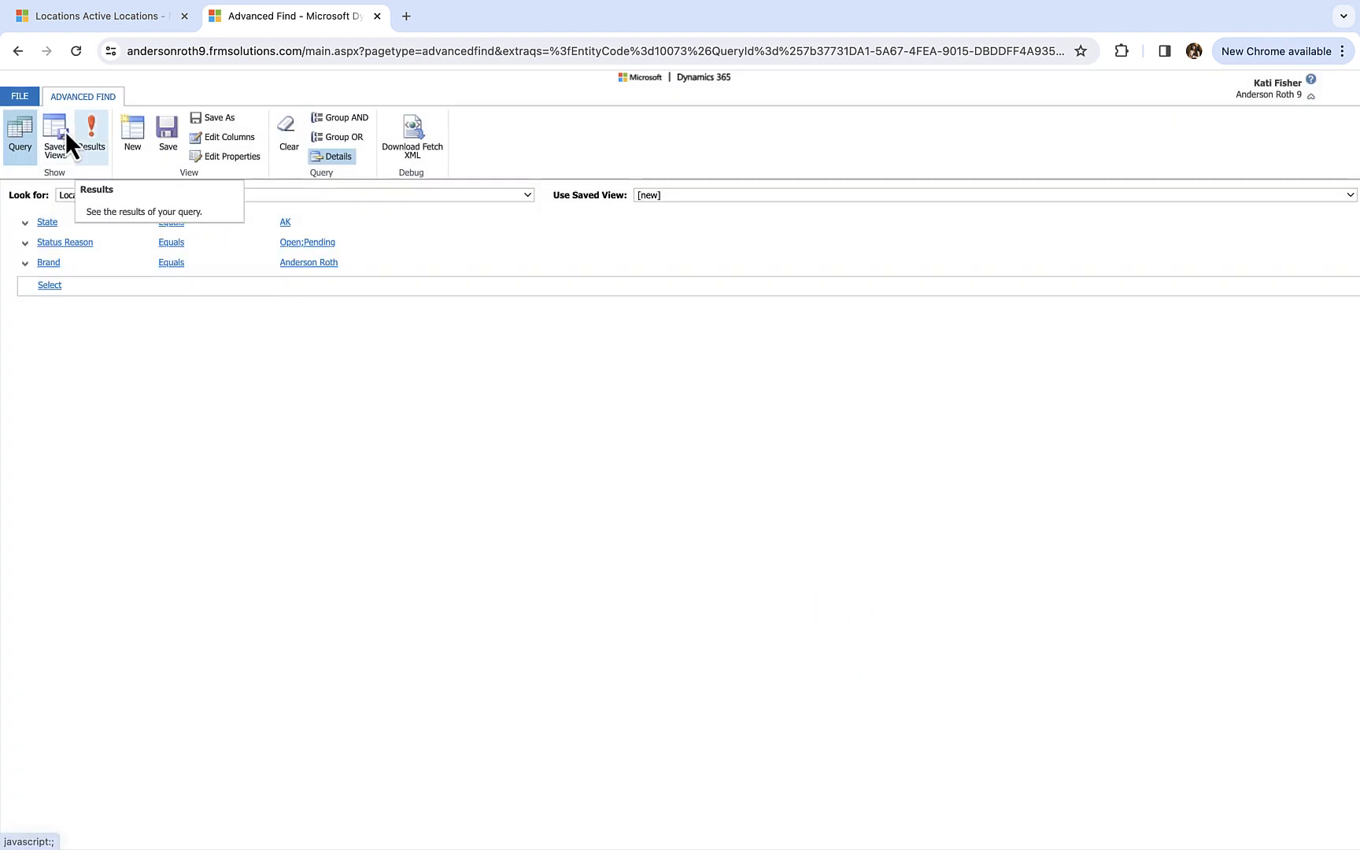
{"action": "left_click", "coordinate": [92, 128]}
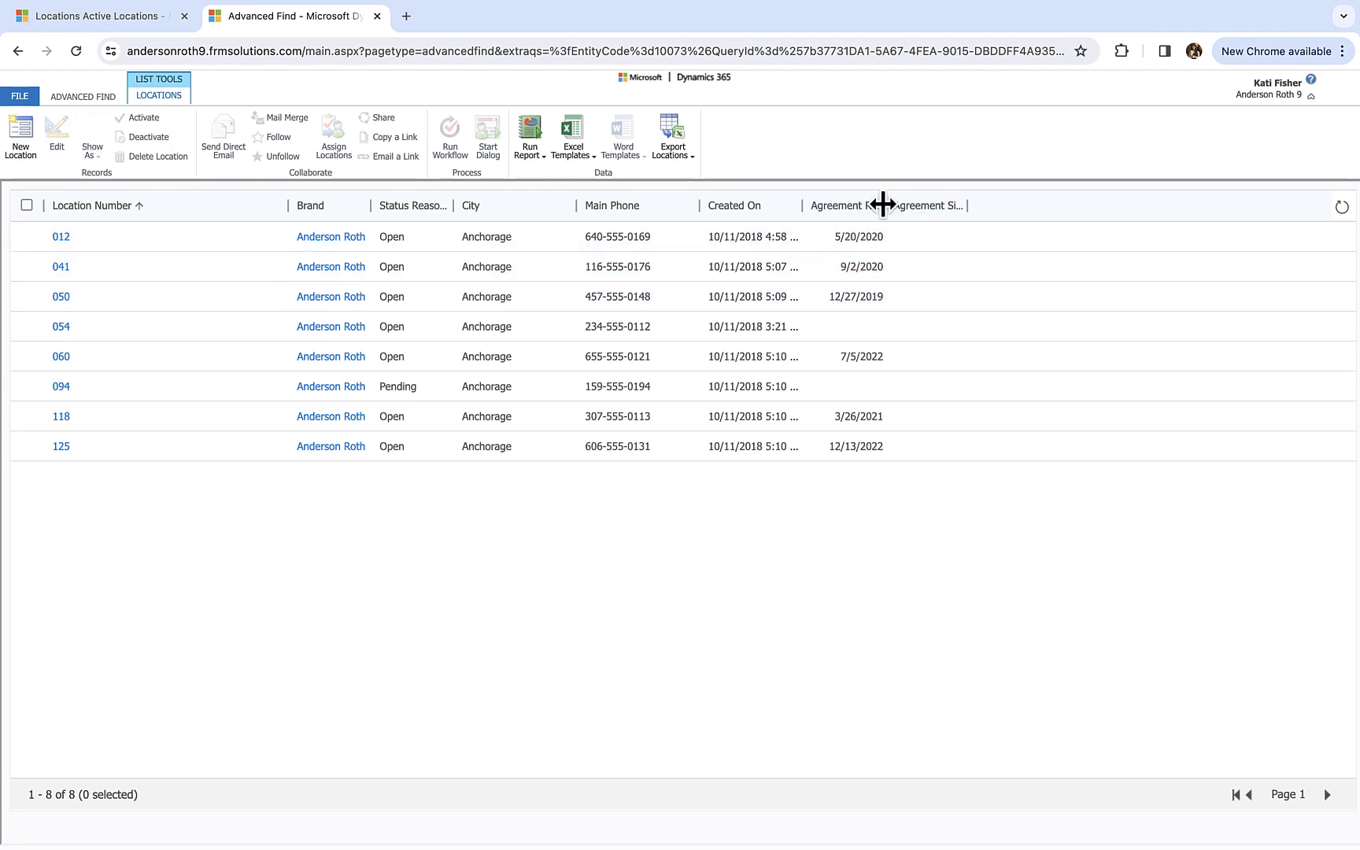
- Widen the Agreement Renewal Date column in the query results so that its full heading fits
{"action": "left_click_drag", "start_coordinate": [883, 204], "coordinate": [965, 204]}
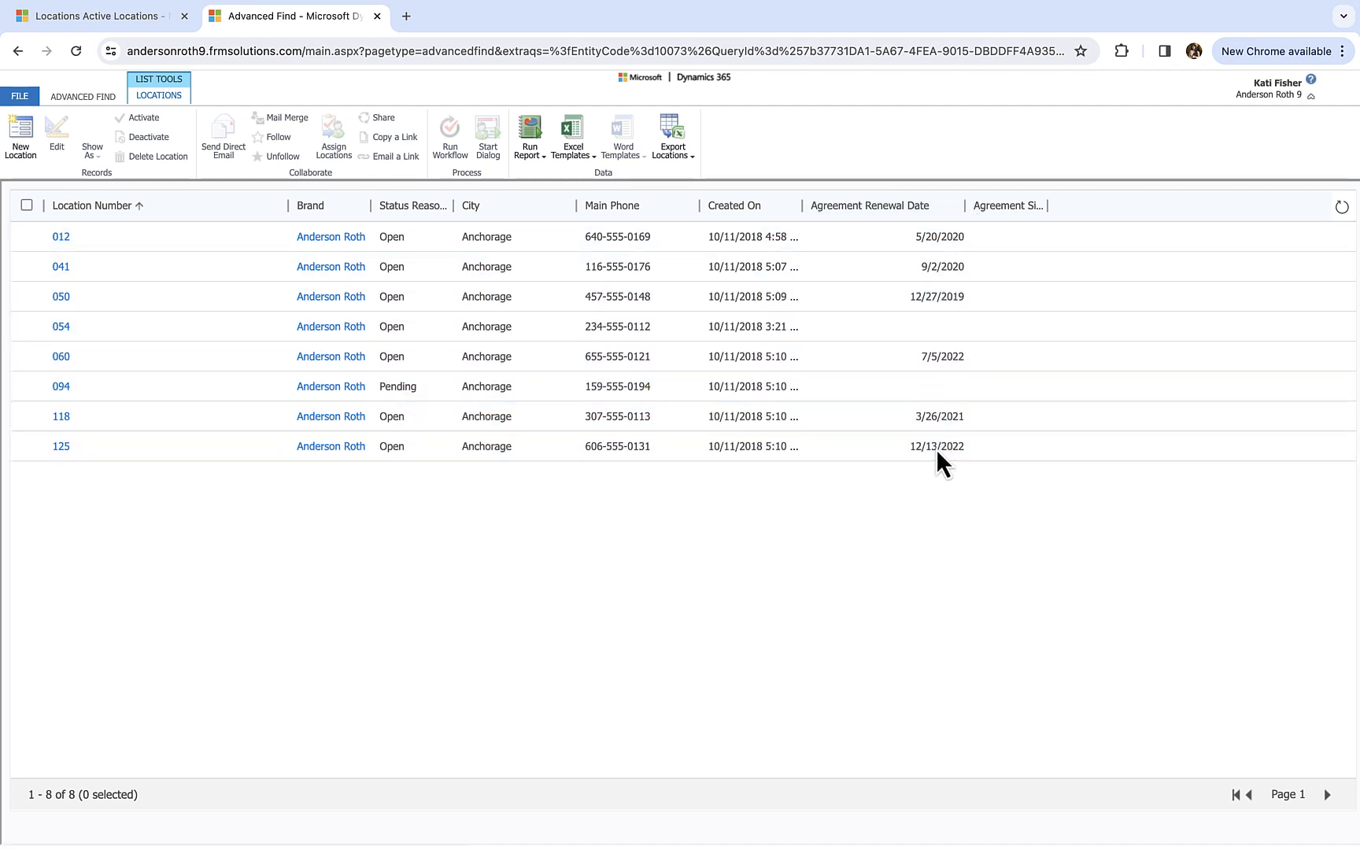
- Return to the query and start saving it as a new view with the name Alaska Locations
{"action": "left_click", "coordinate": [106, 100]}
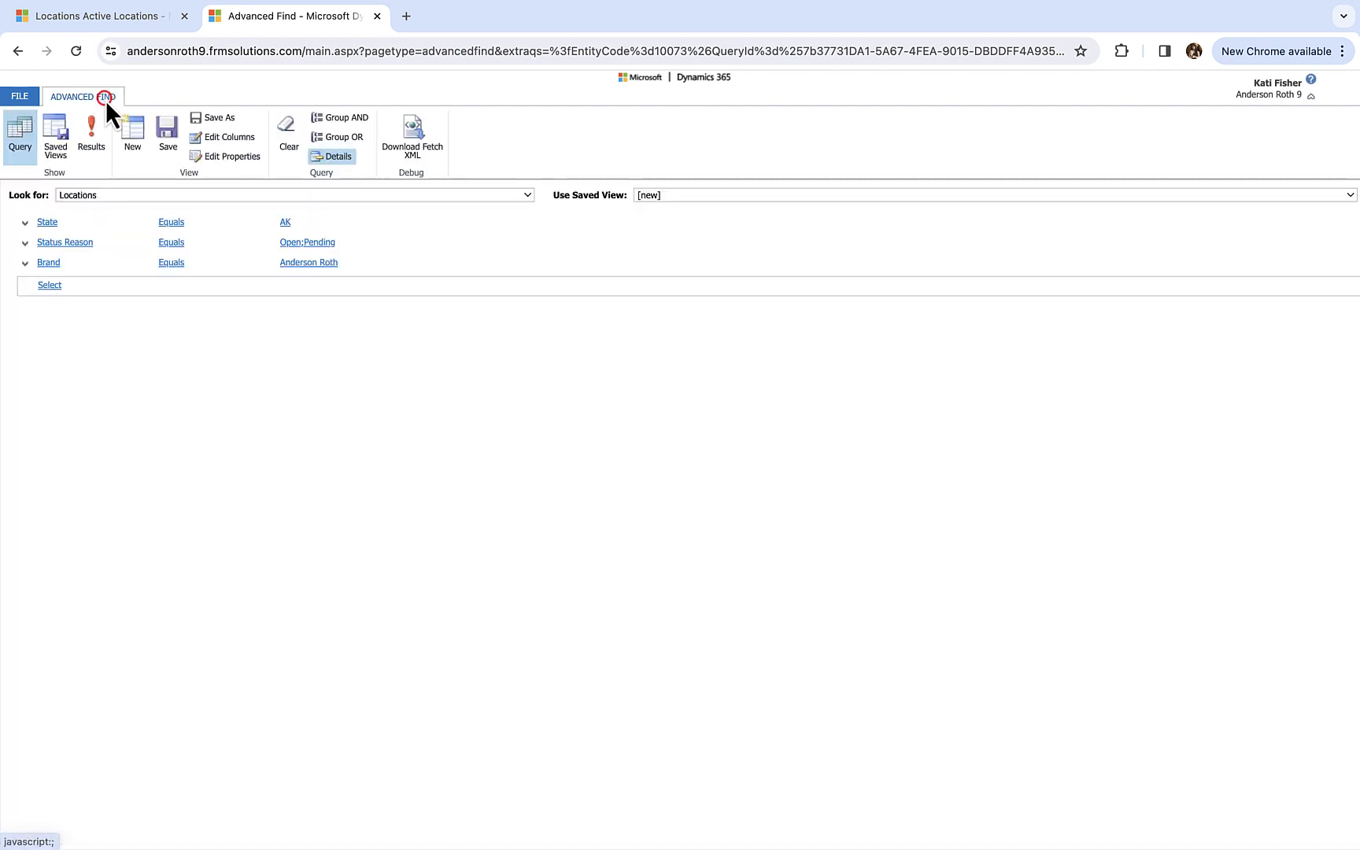
{"action": "left_click", "coordinate": [228, 117]}
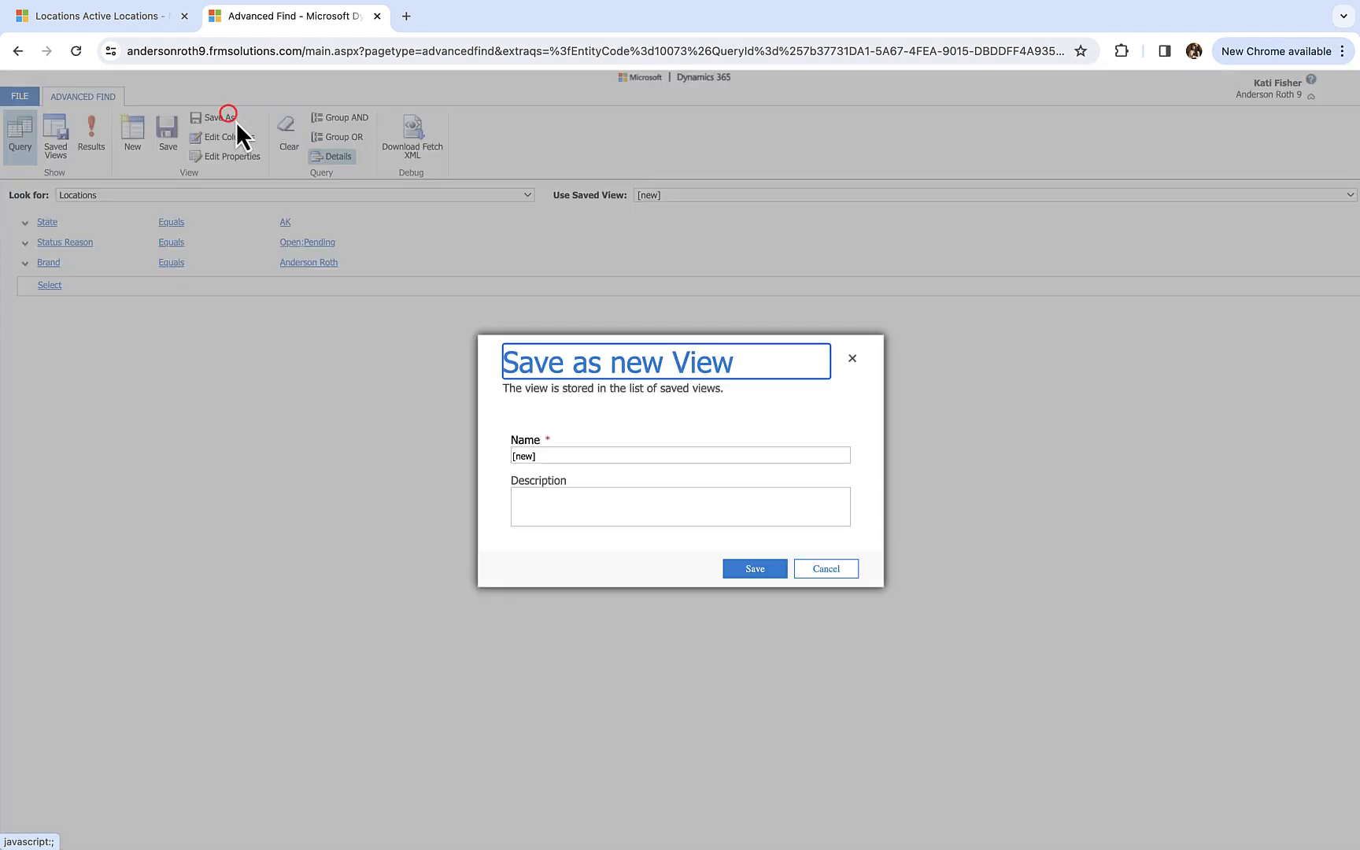
{"action": "left_click", "coordinate": [619, 452]}
{"action": "type", "text": "A"}
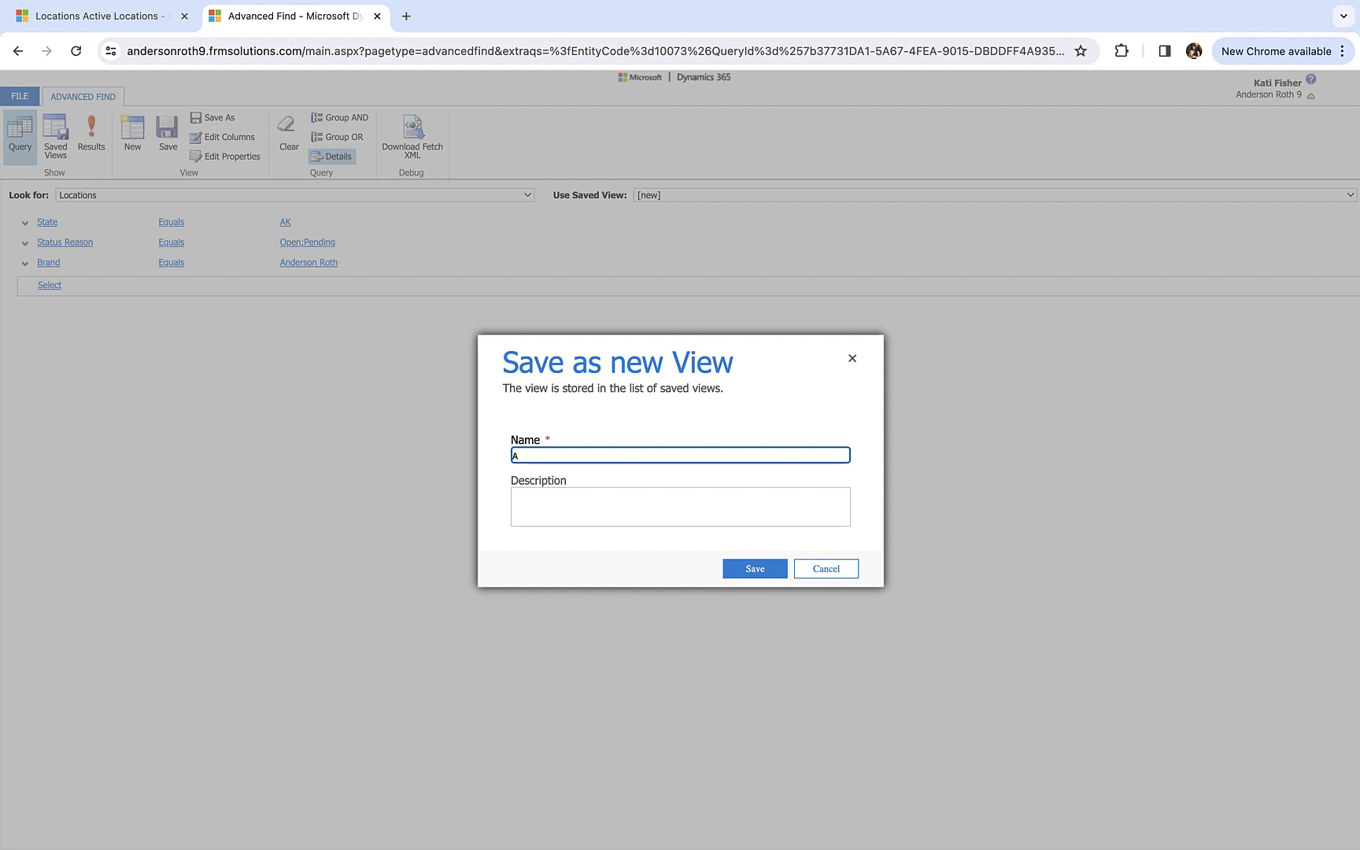
{"action": "type", "text": "laska Locations"}
- Give the new view the description "Alaska Locations with Agreement Renewal Date" and save it
{"action": "left_click", "coordinate": [590, 512]}
{"action": "type", "text": "Alas"}
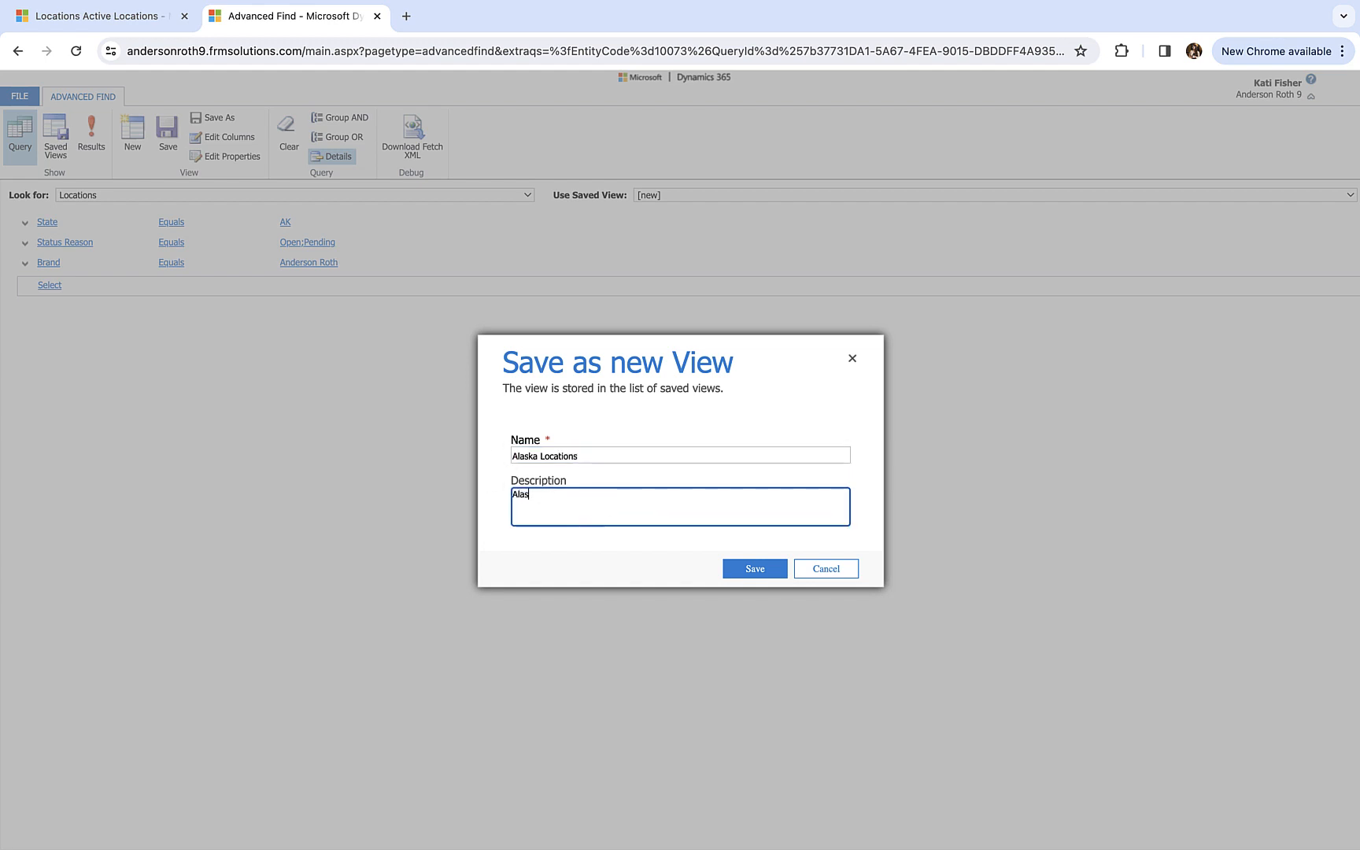
{"action": "type", "text": "ka Locations with Agreement"}
{"action": "key", "text": "BackSpace"}
{"action": "type", "text": "Ren"}
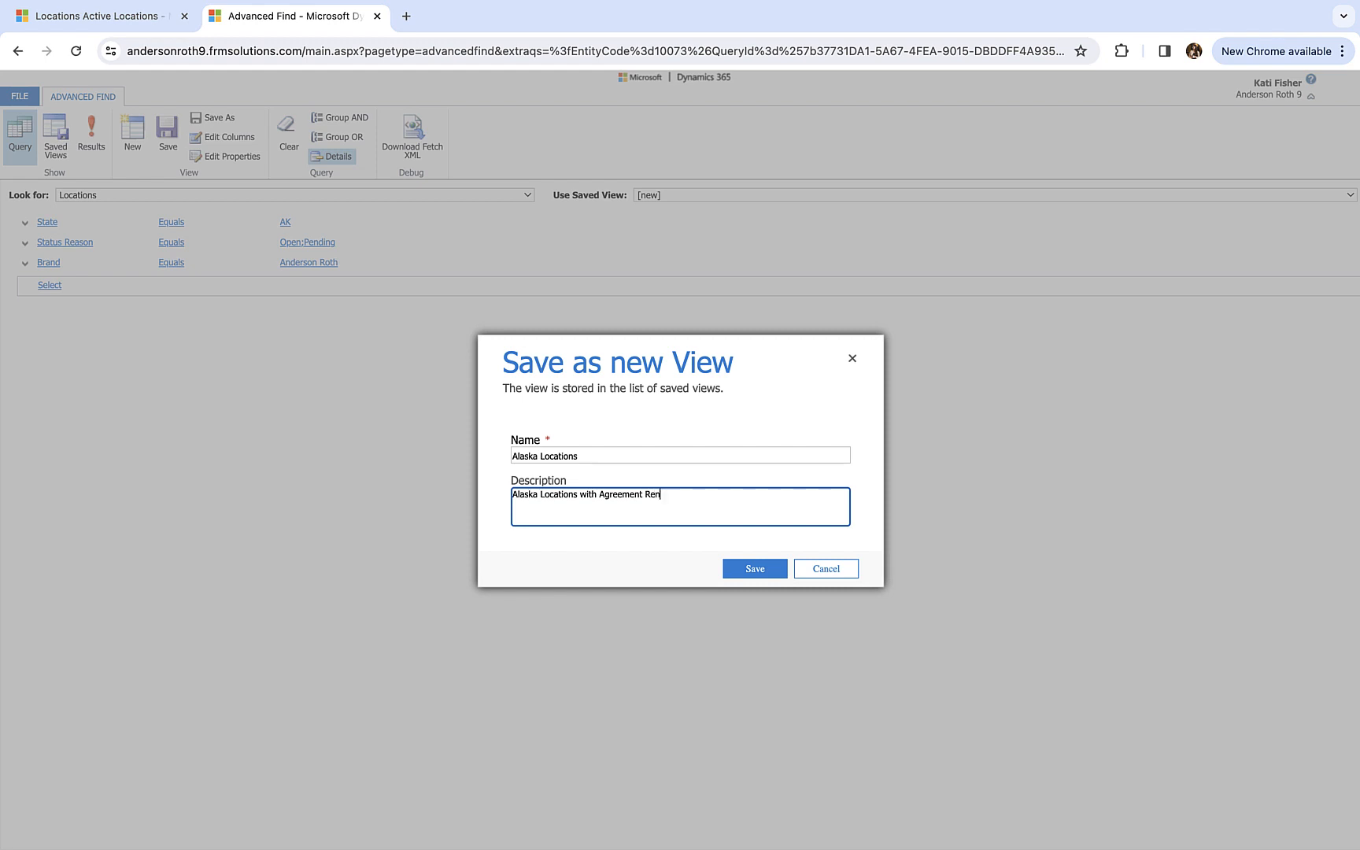
{"action": "type", "text": "ewal Date"}
{"action": "left_click", "coordinate": [762, 569]}
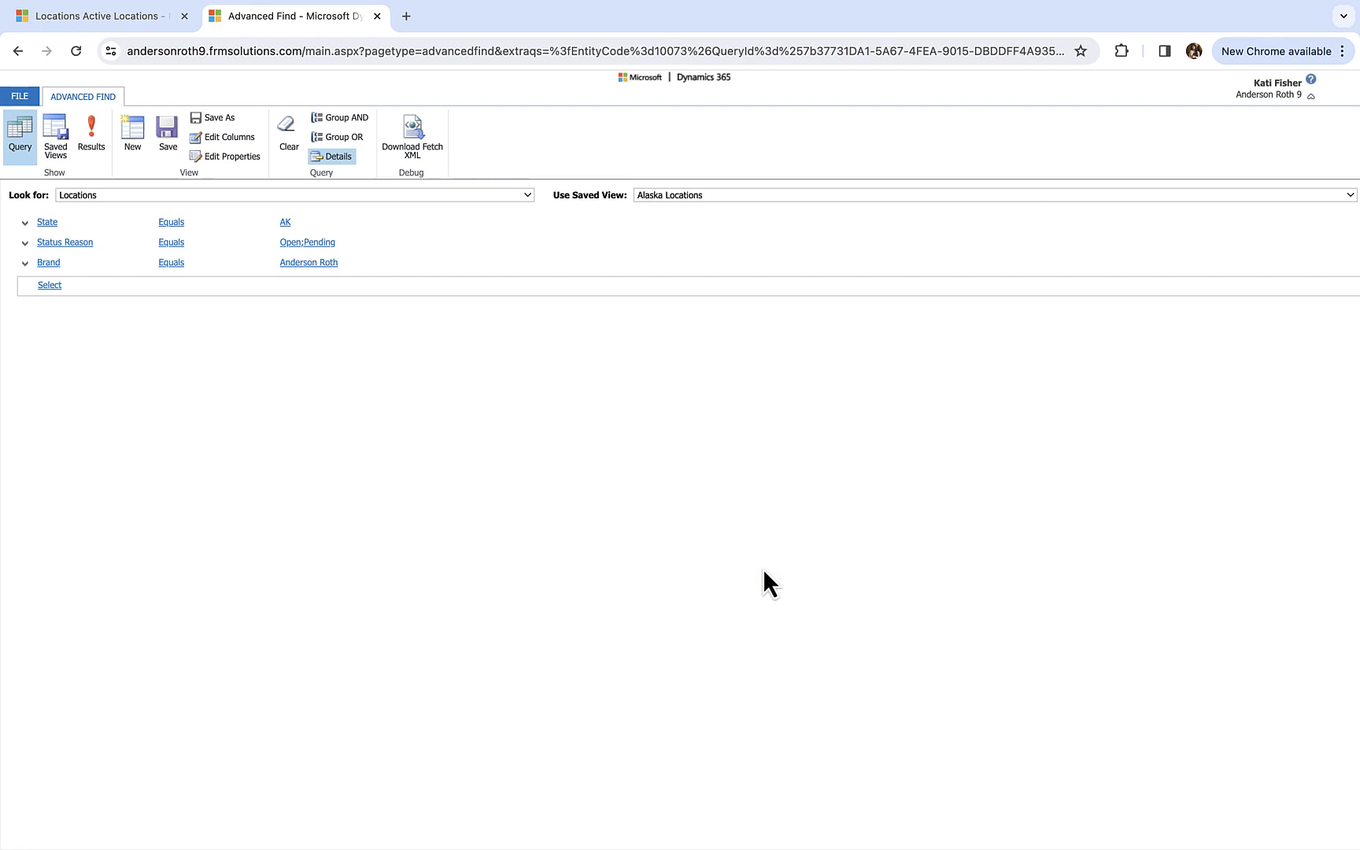
{"action": "left_click", "coordinate": [159, 140]}
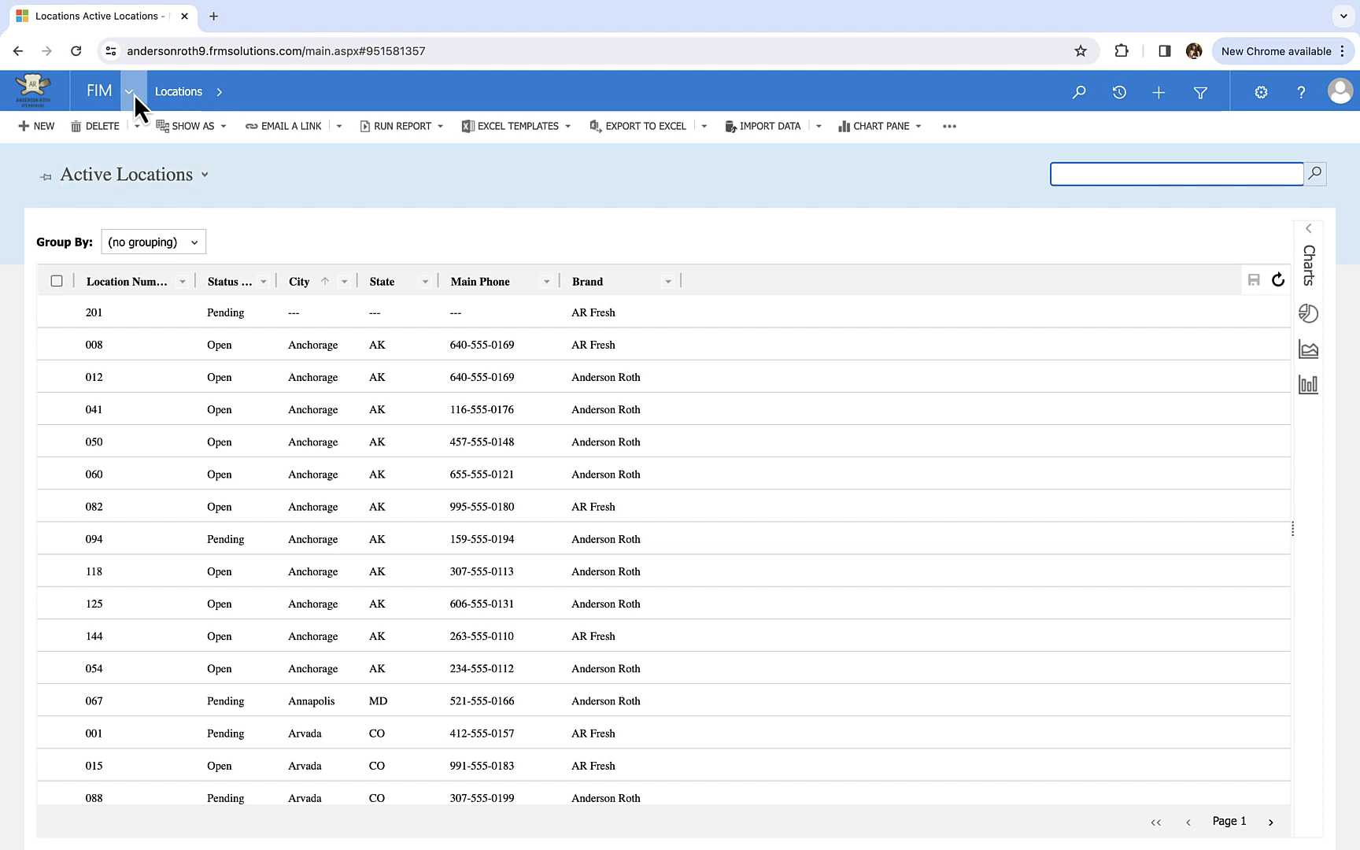
- Switch the FIM Locations list to the personal view Alaska Locations and open location 012 from it
{"action": "left_click", "coordinate": [133, 94]}
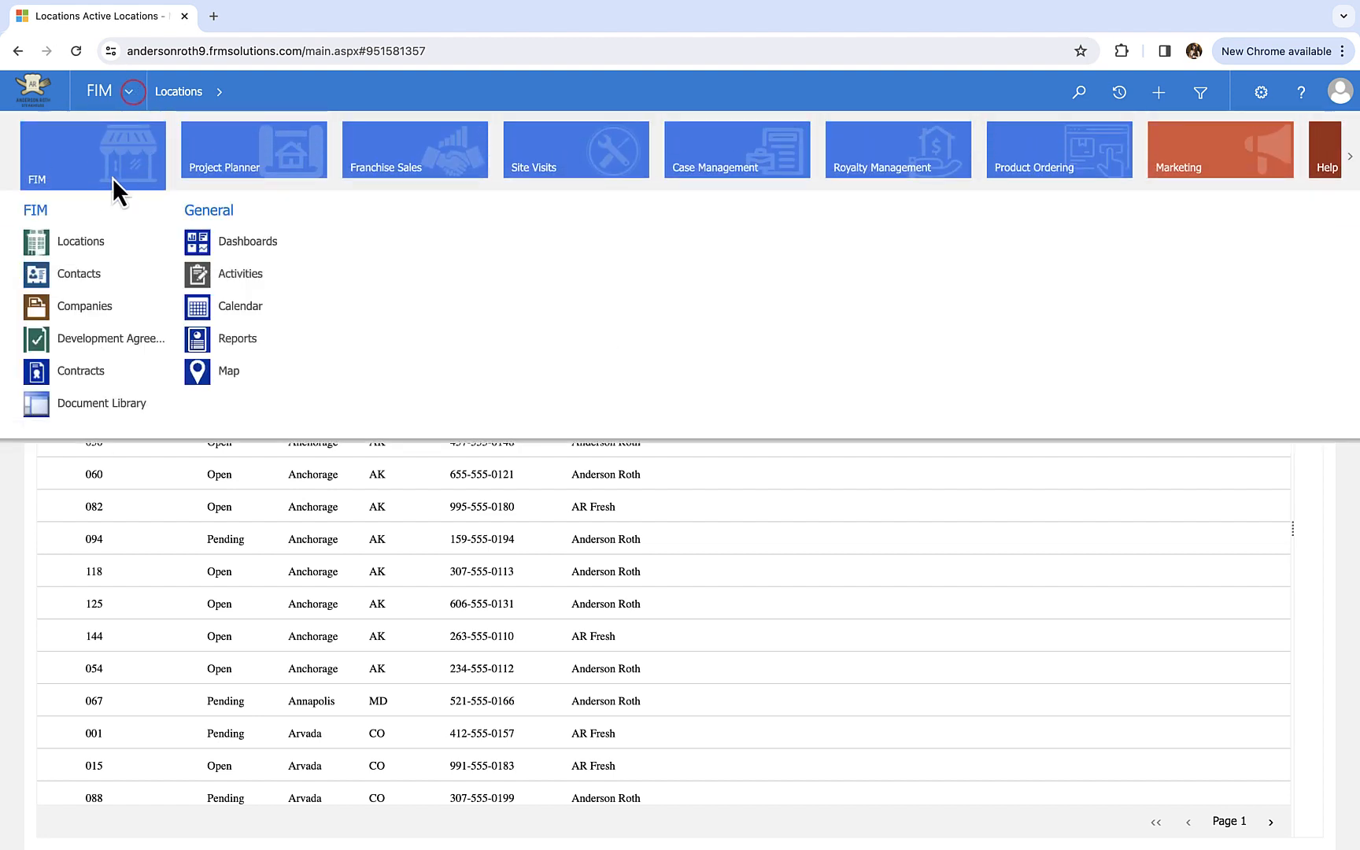
{"action": "left_click", "coordinate": [96, 239]}
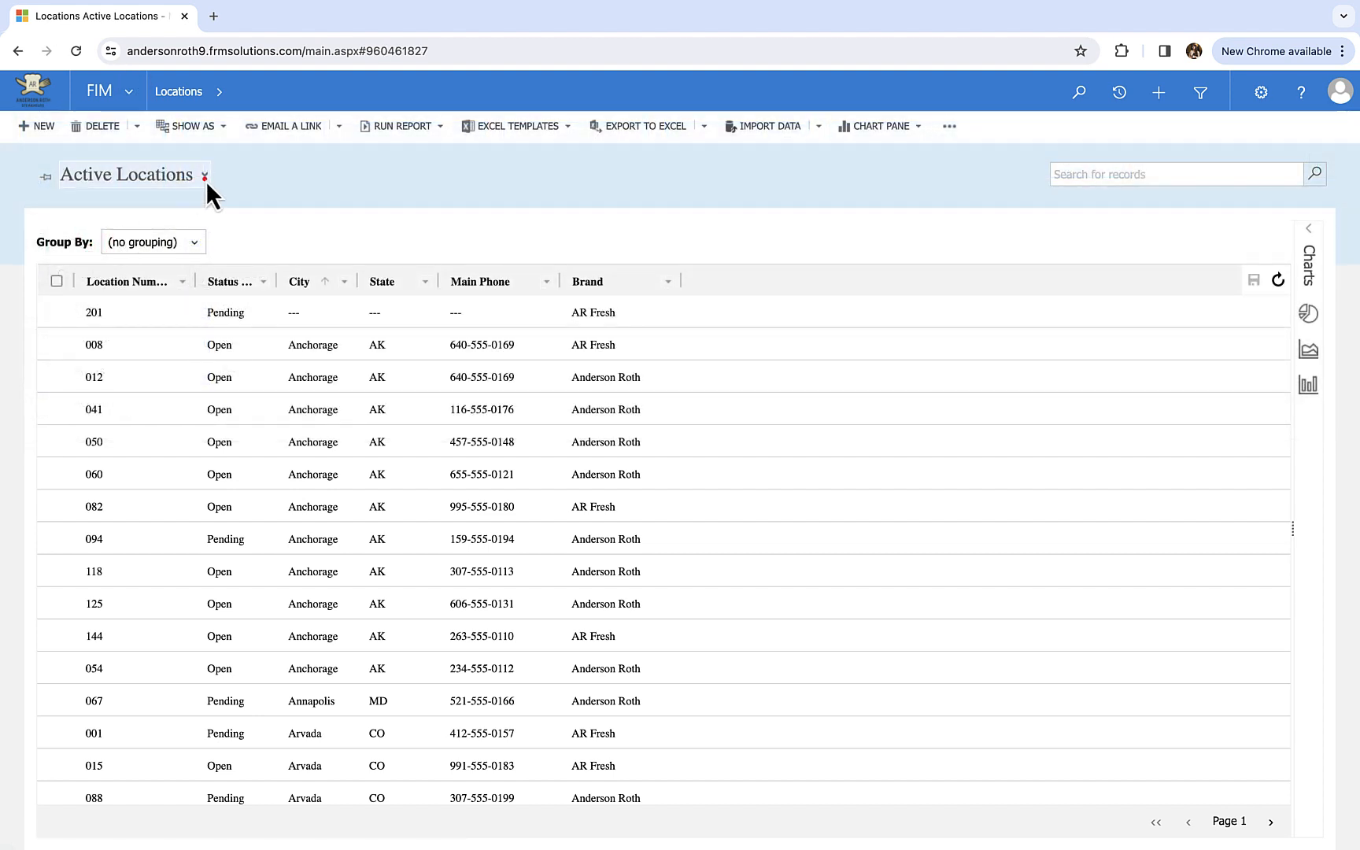
{"action": "left_click", "coordinate": [205, 175]}
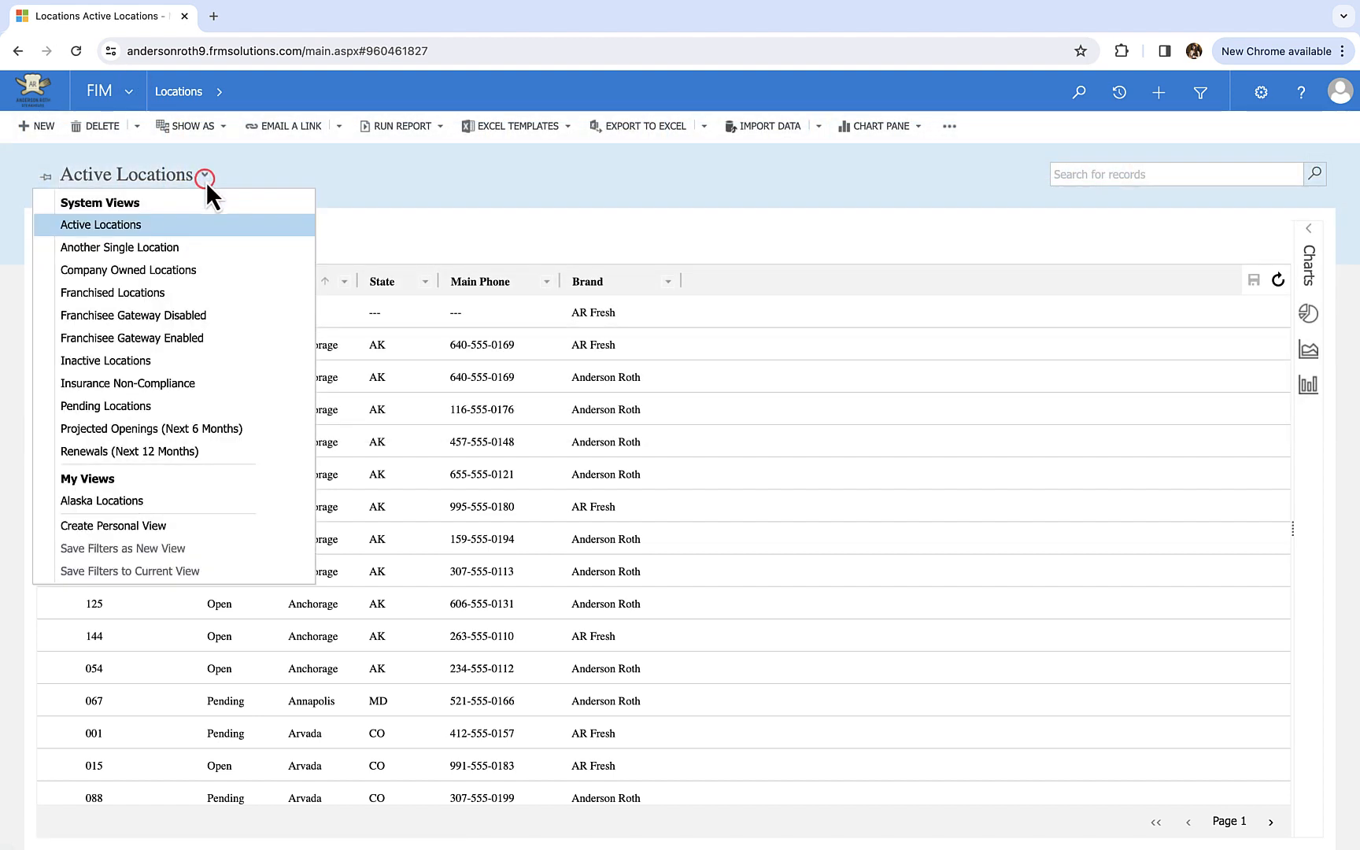
{"action": "left_click", "coordinate": [168, 504]}
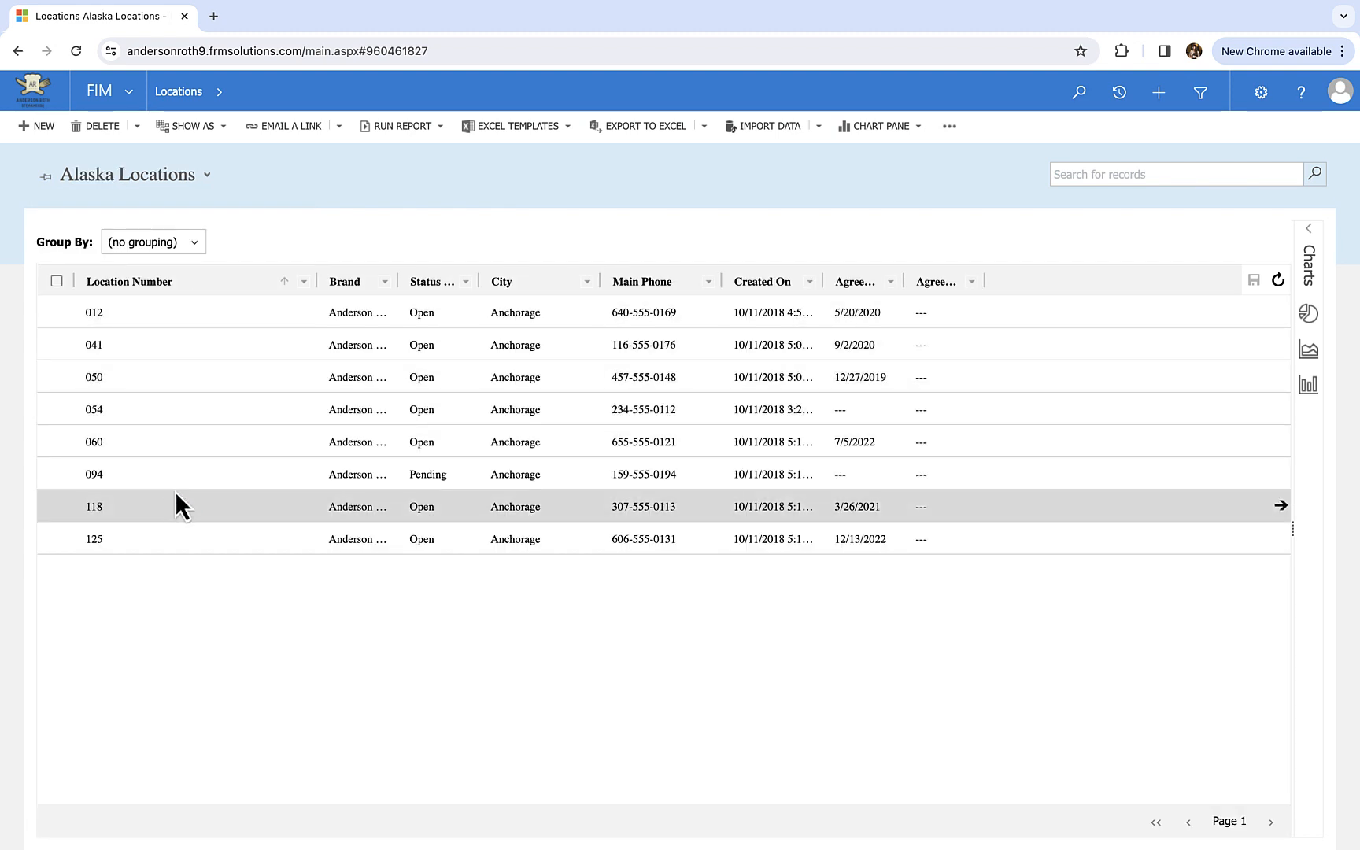
{"action": "double_click", "coordinate": [357, 315]}
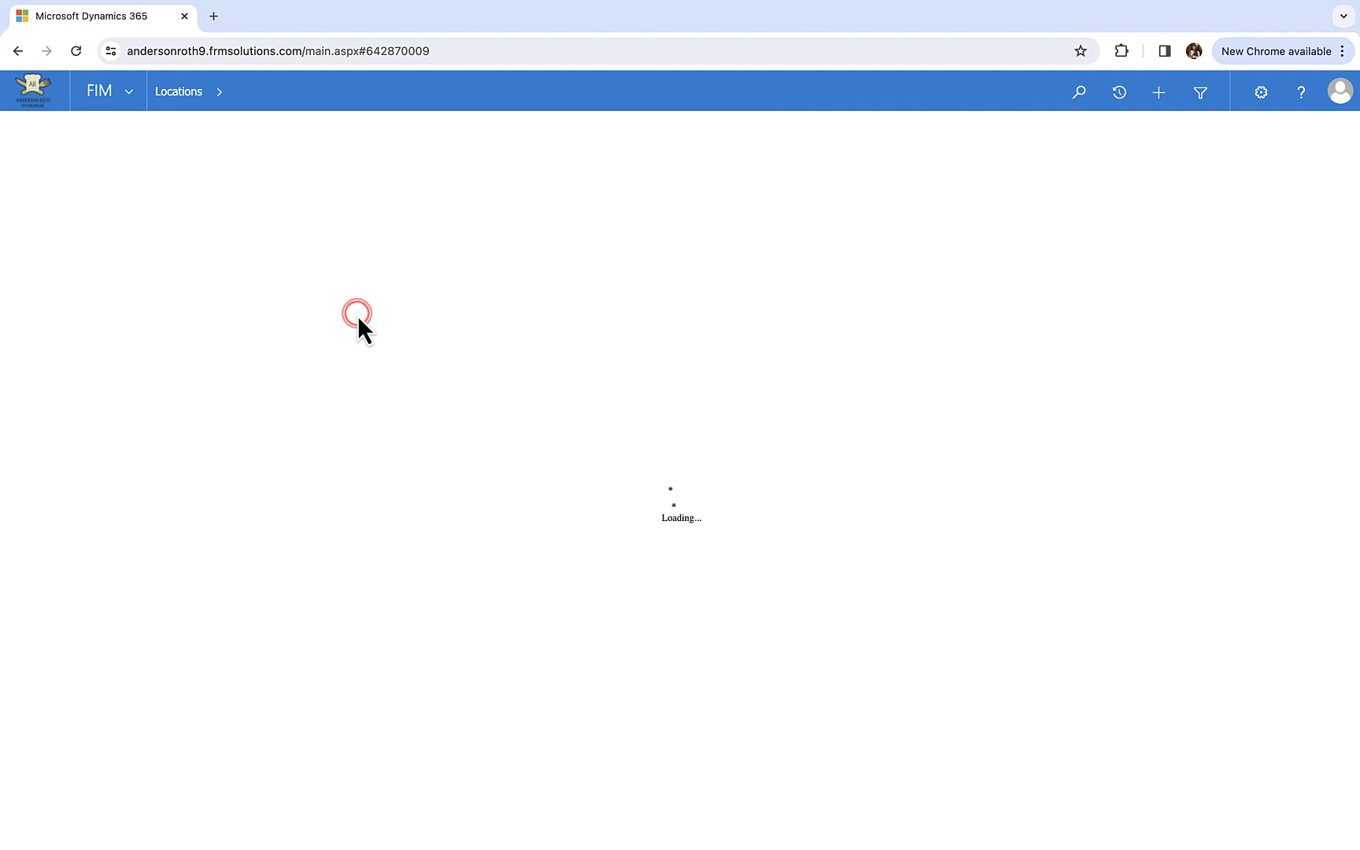